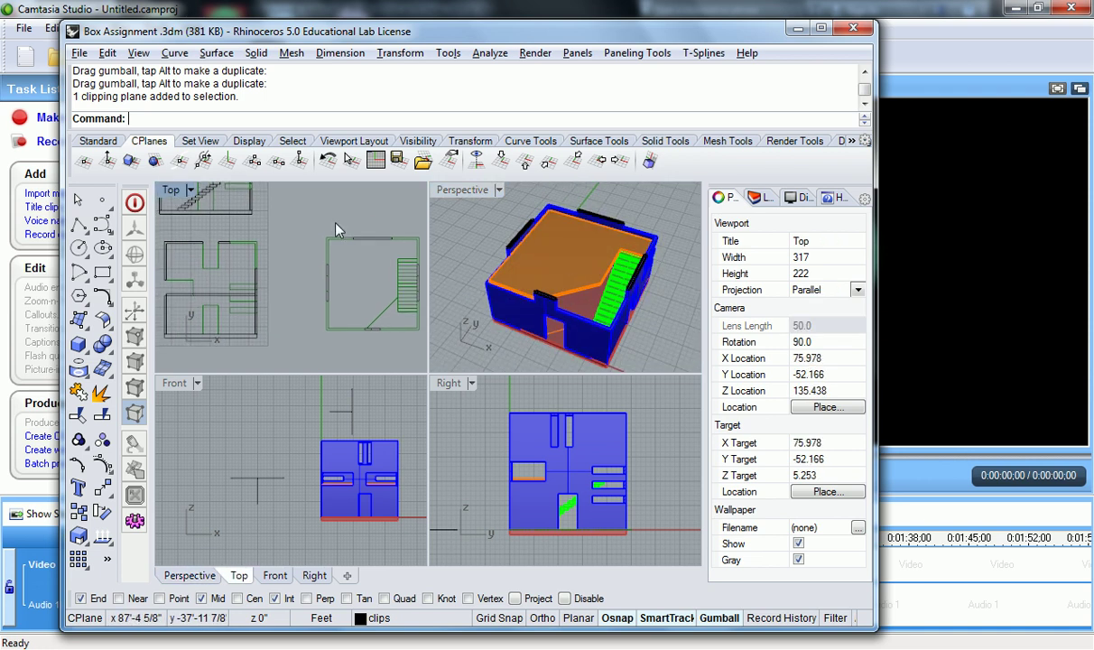
Maximize the Top viewport and crossing-select all 893 flattened Make2D drawing curves
scroll(336, 229, down, 5)
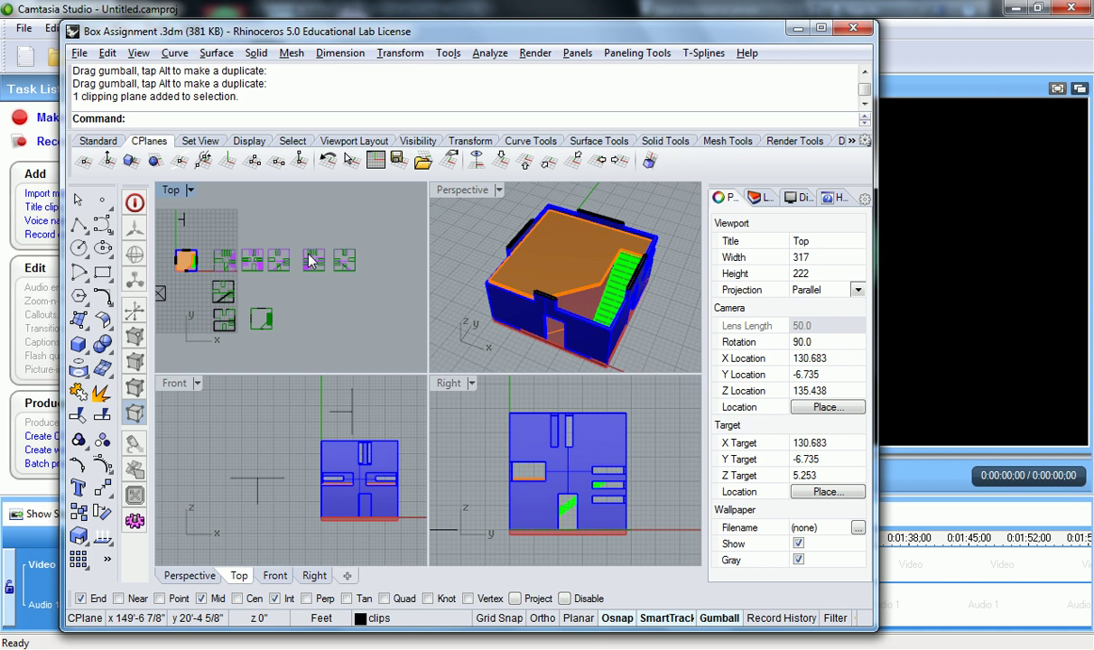
double_click(174, 189)
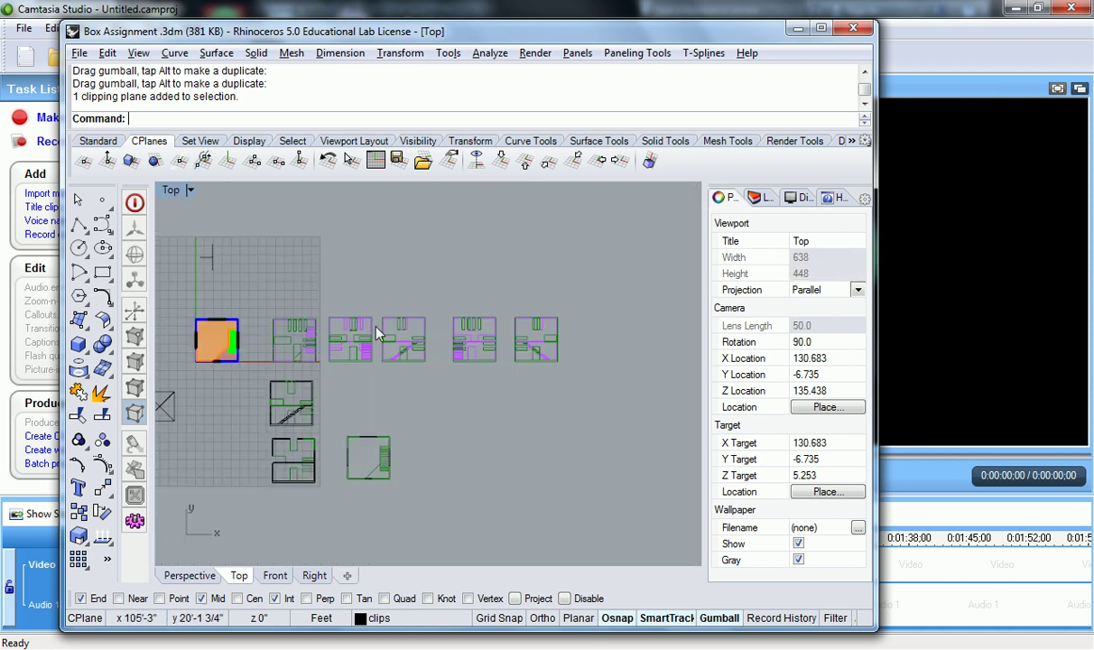
scroll(425, 321, up, 2)
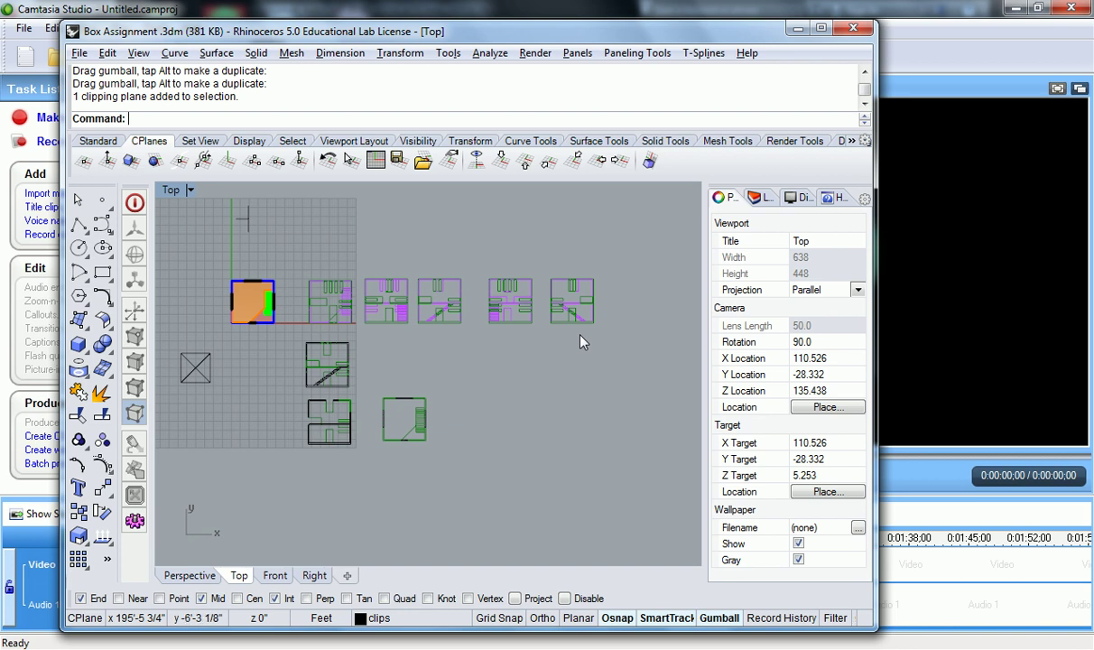
drag(614, 231, 540, 371)
drag(295, 479, 295, 479)
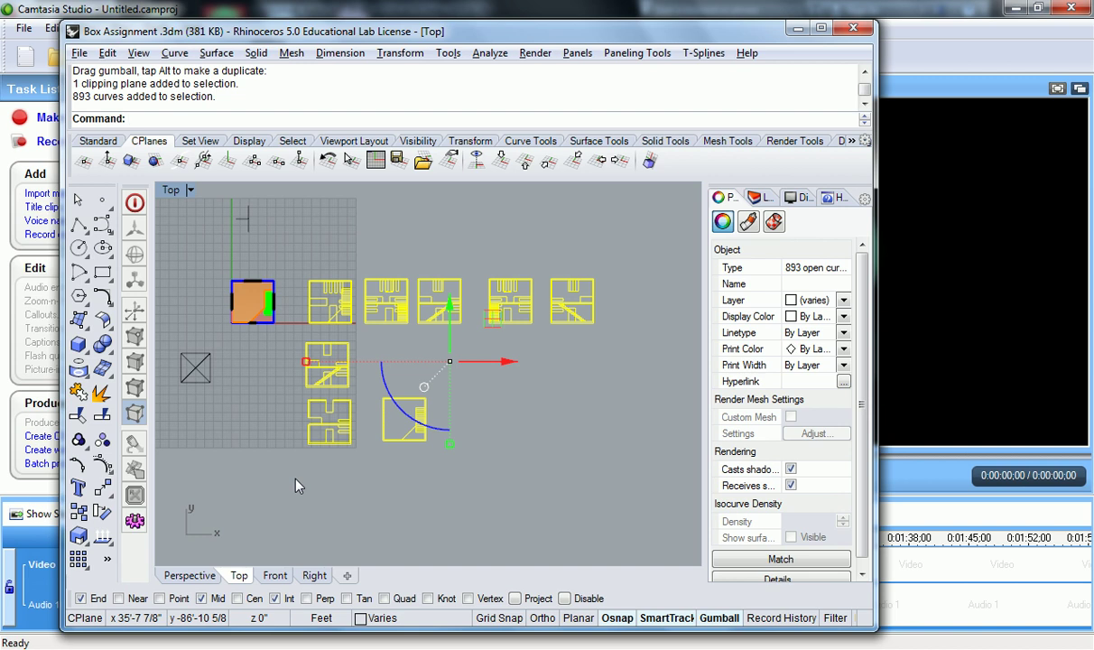
Export the selected curves with AutoCAD Drawing (*.dwg) as the file format
click(81, 53)
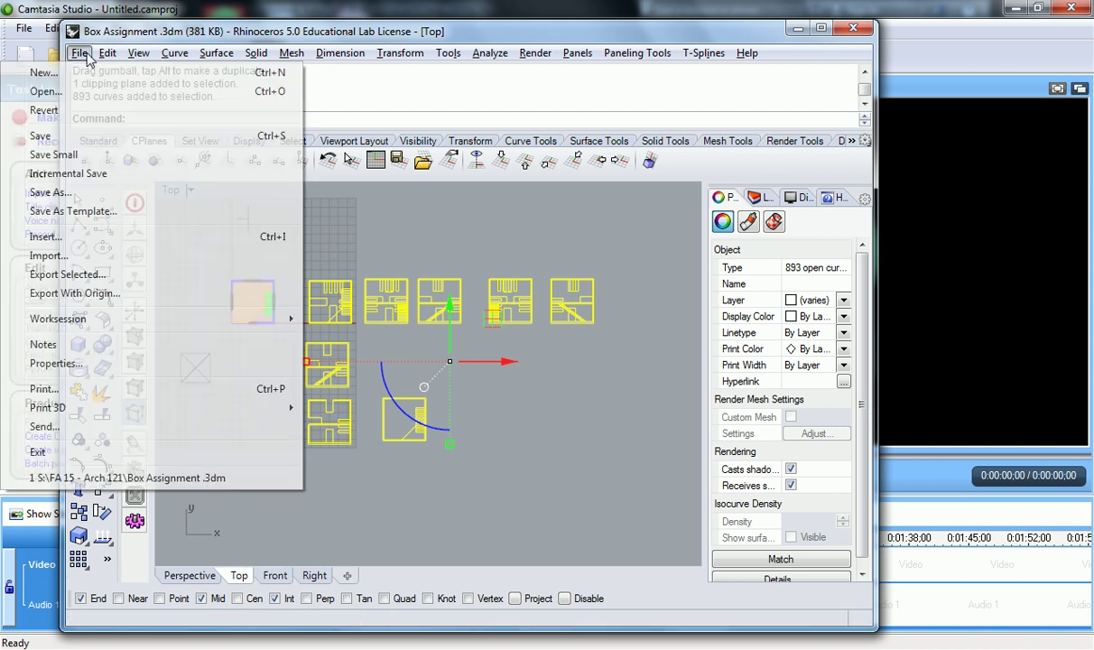
click(95, 276)
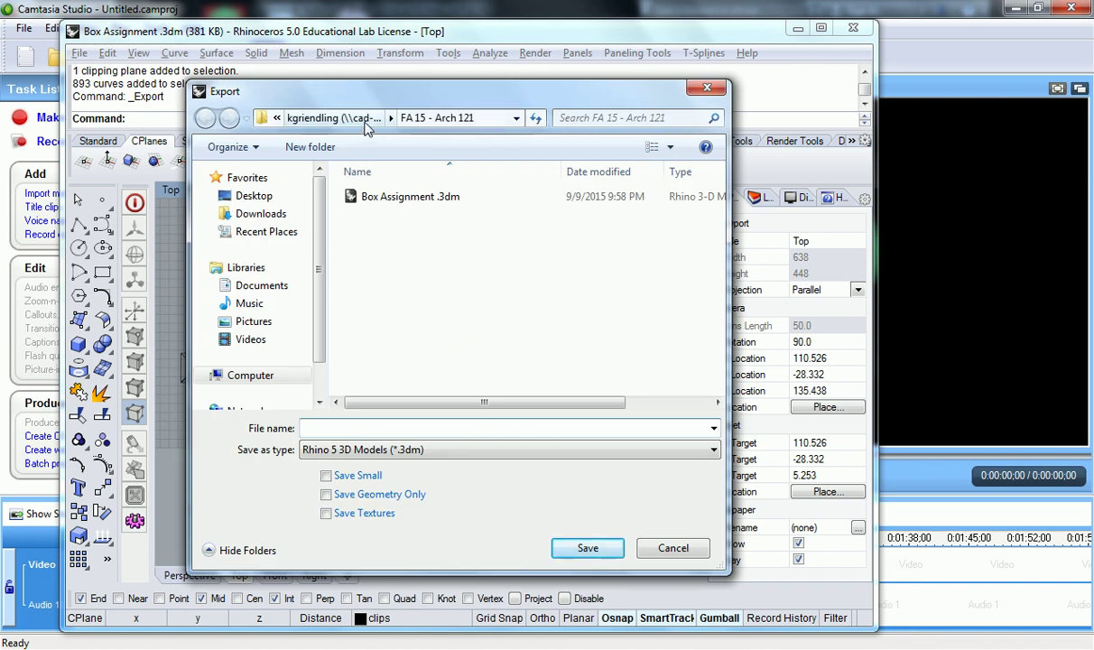
click(379, 448)
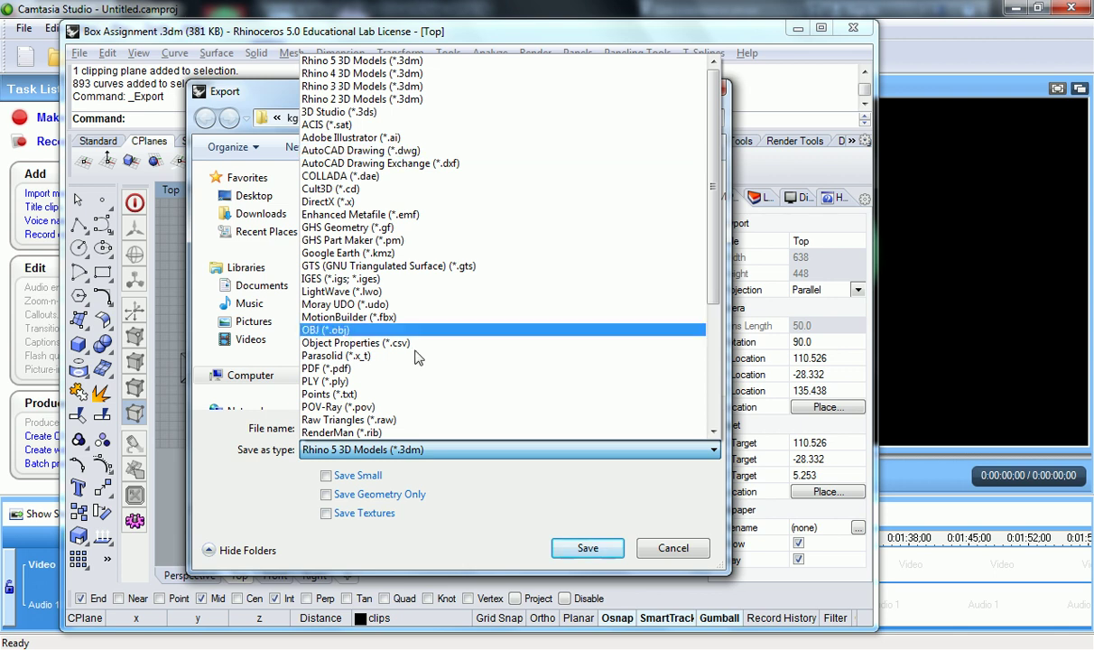
click(253, 432)
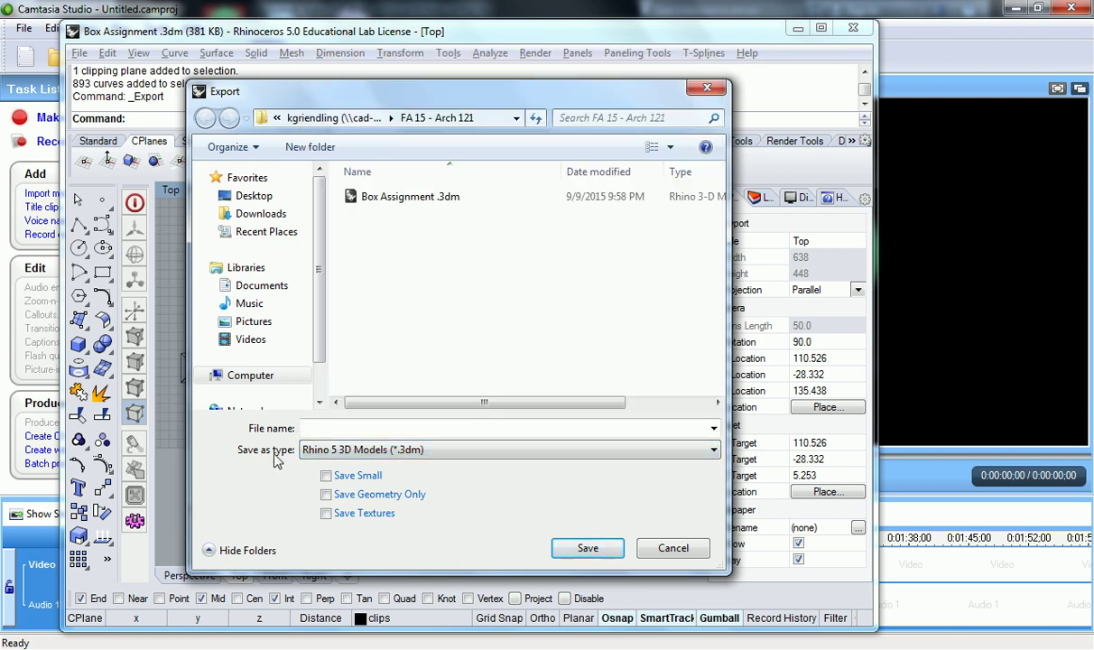
click(348, 456)
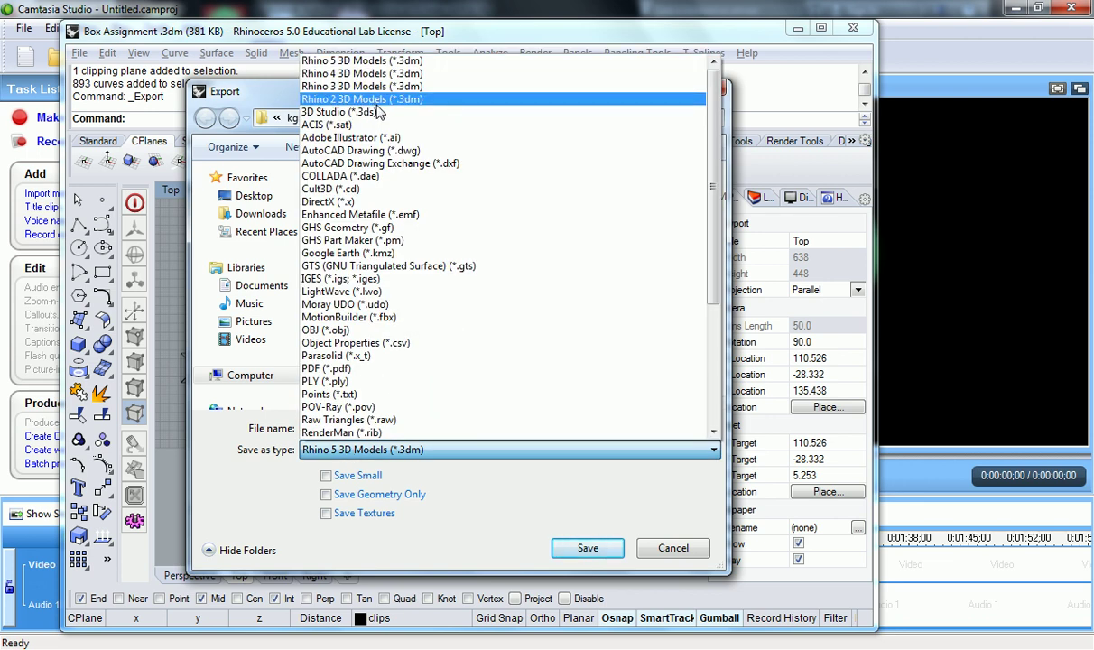
click(451, 149)
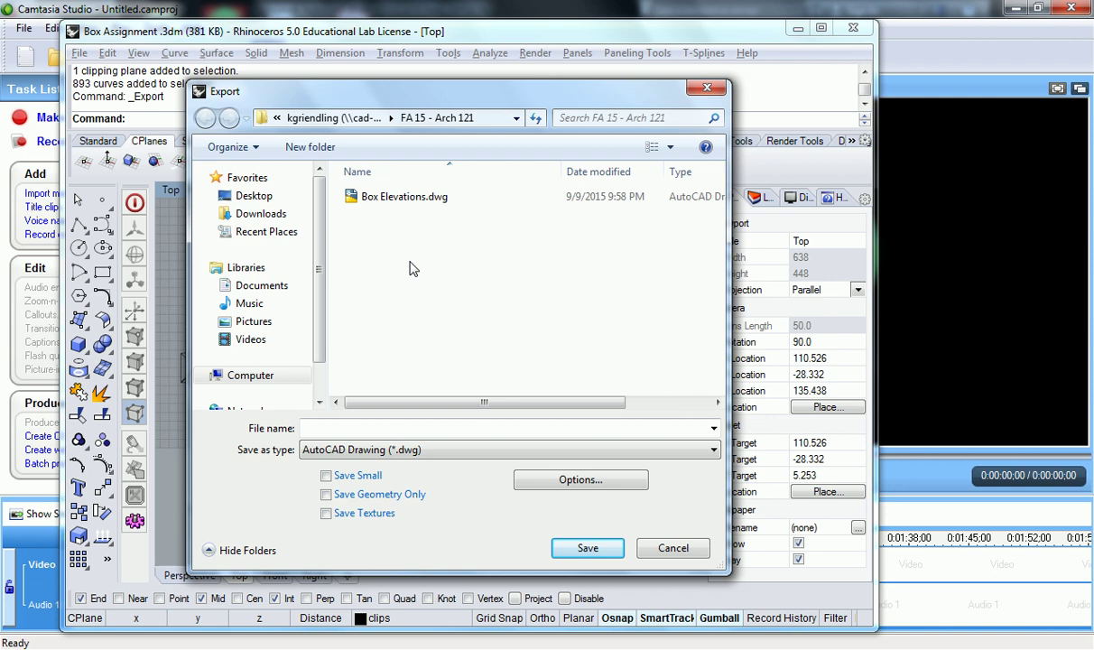
Name the export Box Drawings.dwg and save it using the Default export scheme
click(388, 206)
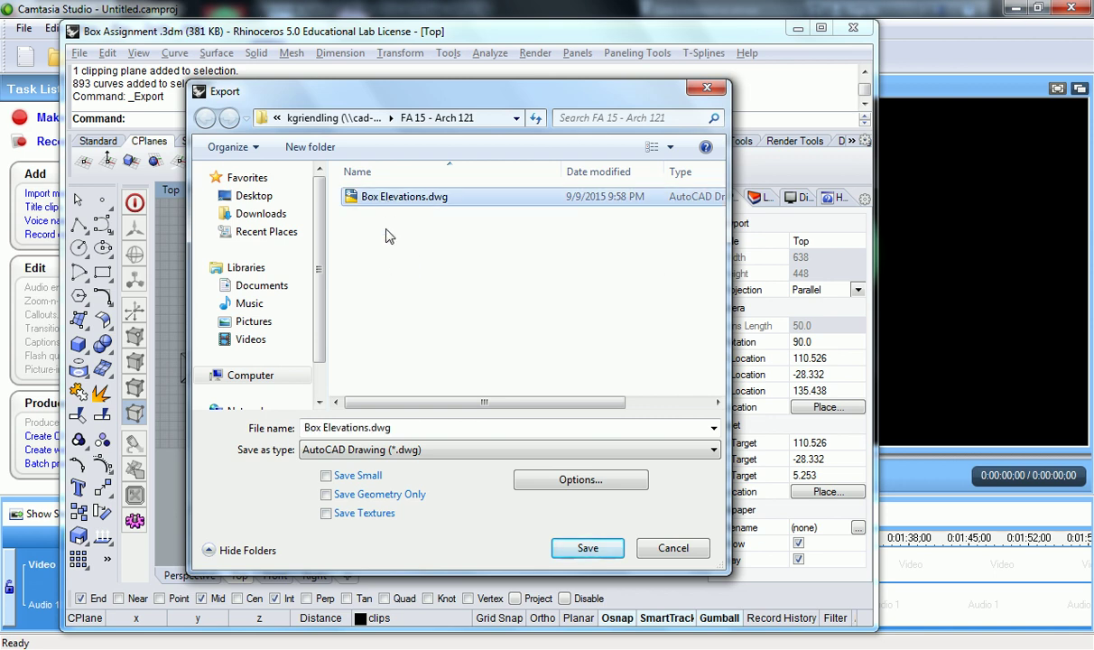
click(367, 429)
click(368, 428)
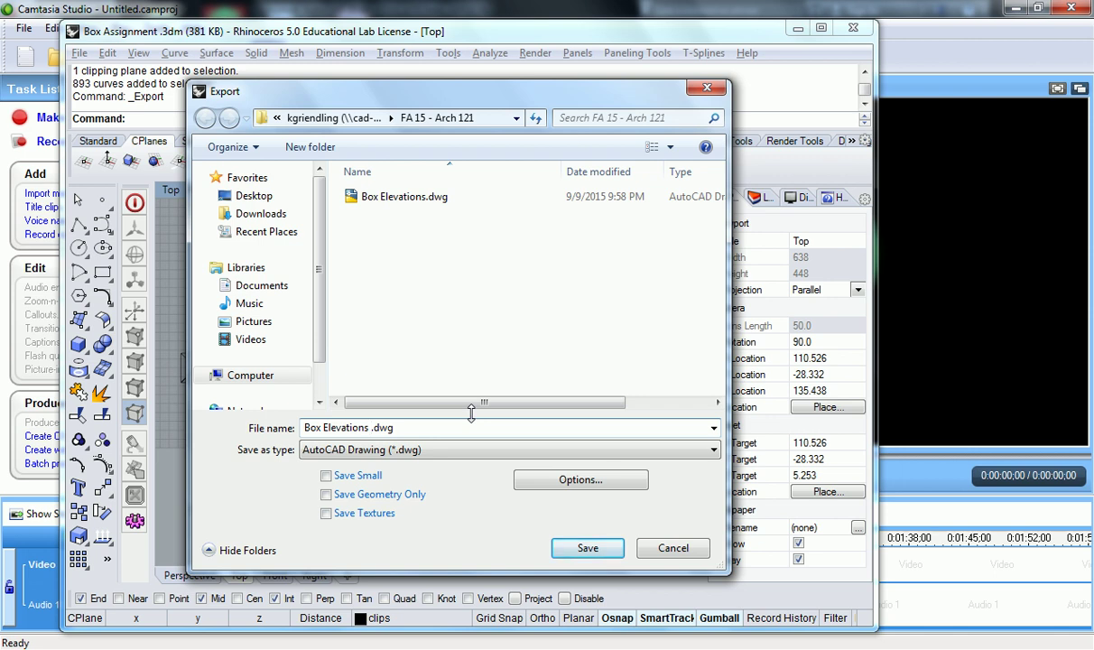
text(-)
key(BackSpace)
key(BackSpace)
key(BackSpace)
key(BackSpace)
key(BackSpace)
key(BackSpace)
key(BackSpace)
key(BackSpace)
key(BackSpace)
key(BackSpace)
key(BackSpace)
key(BackSpace)
key(BackSpace)
text(Drawings)
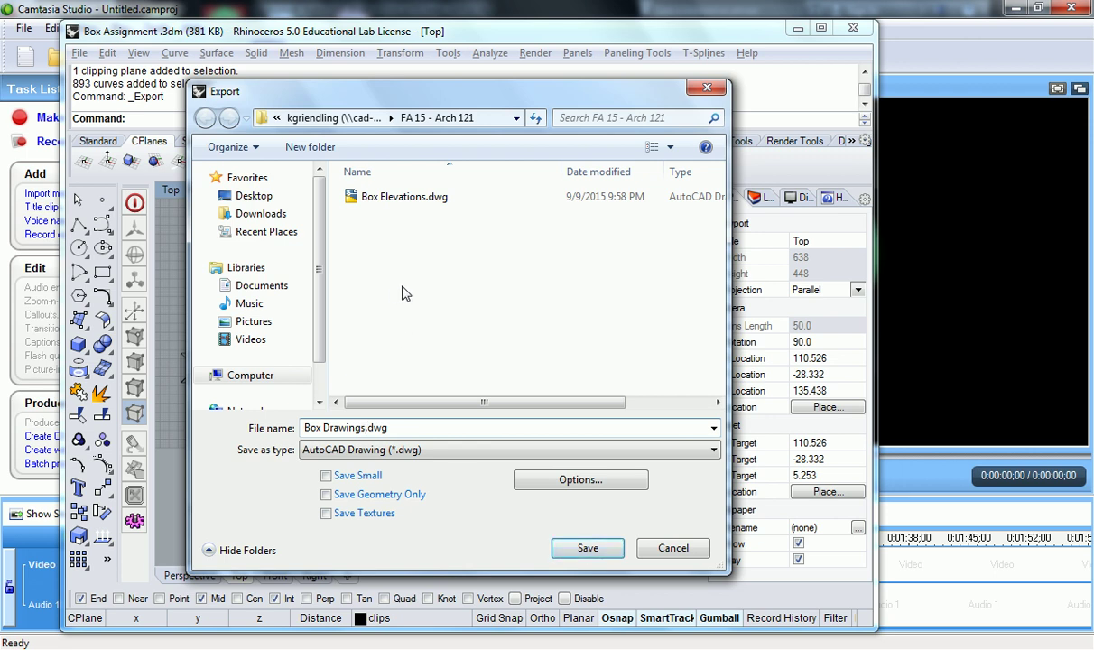
click(587, 550)
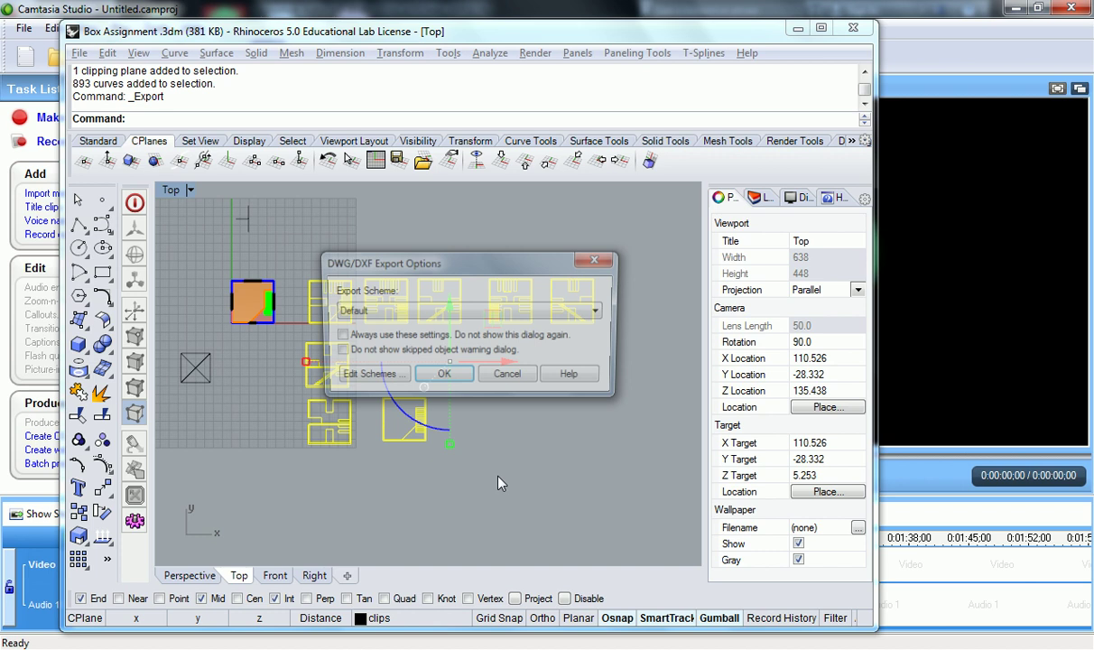
click(423, 311)
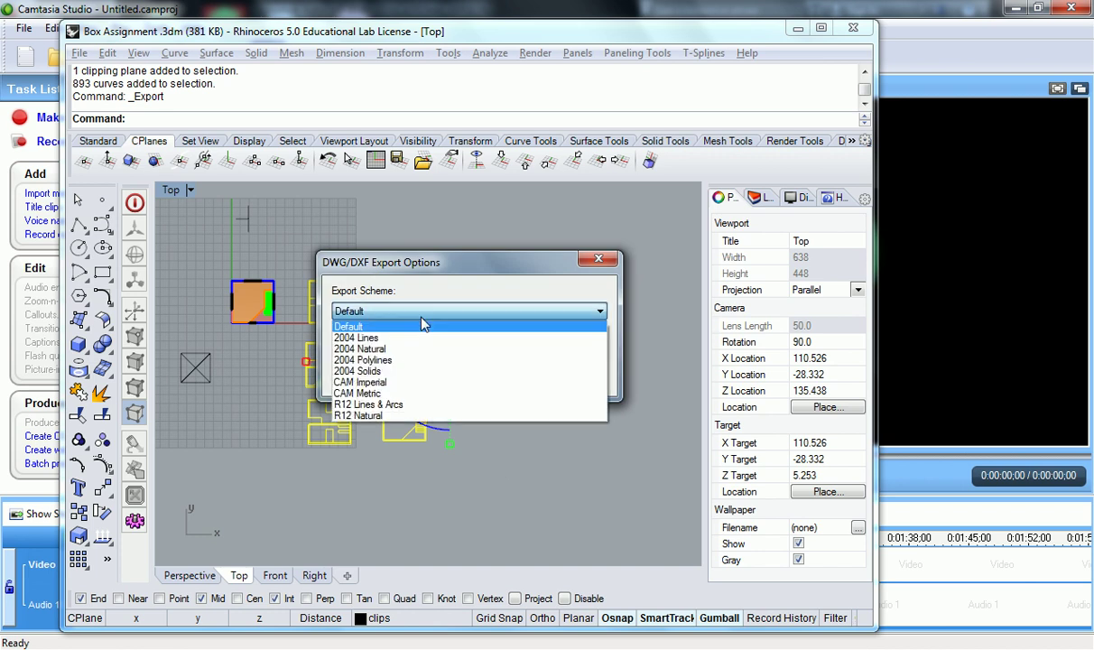
click(463, 297)
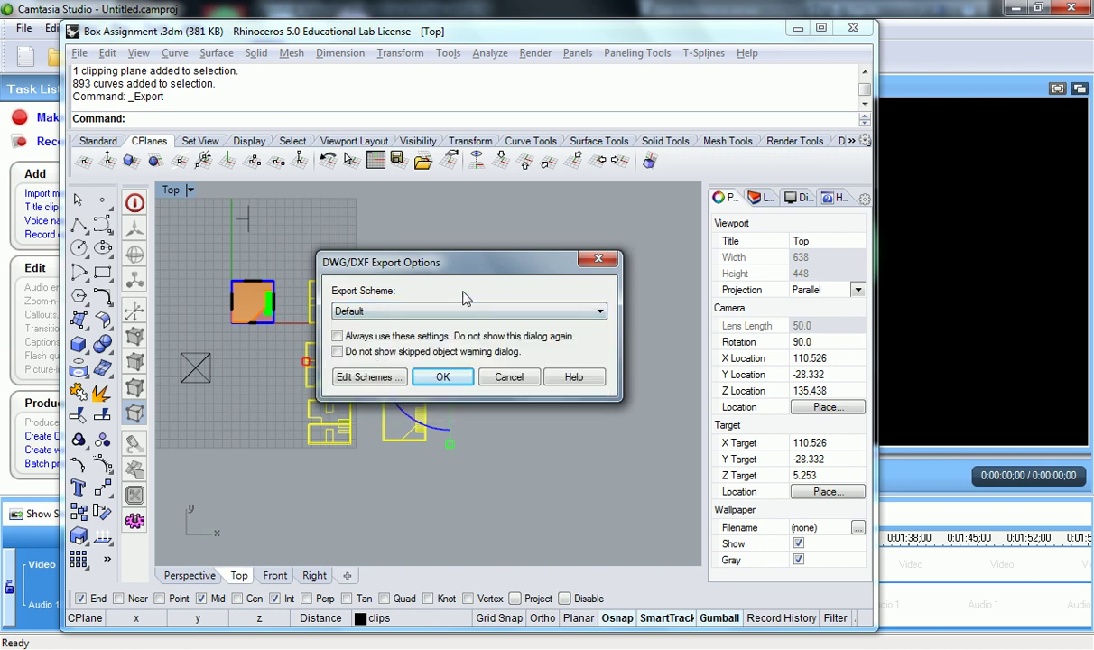
click(441, 379)
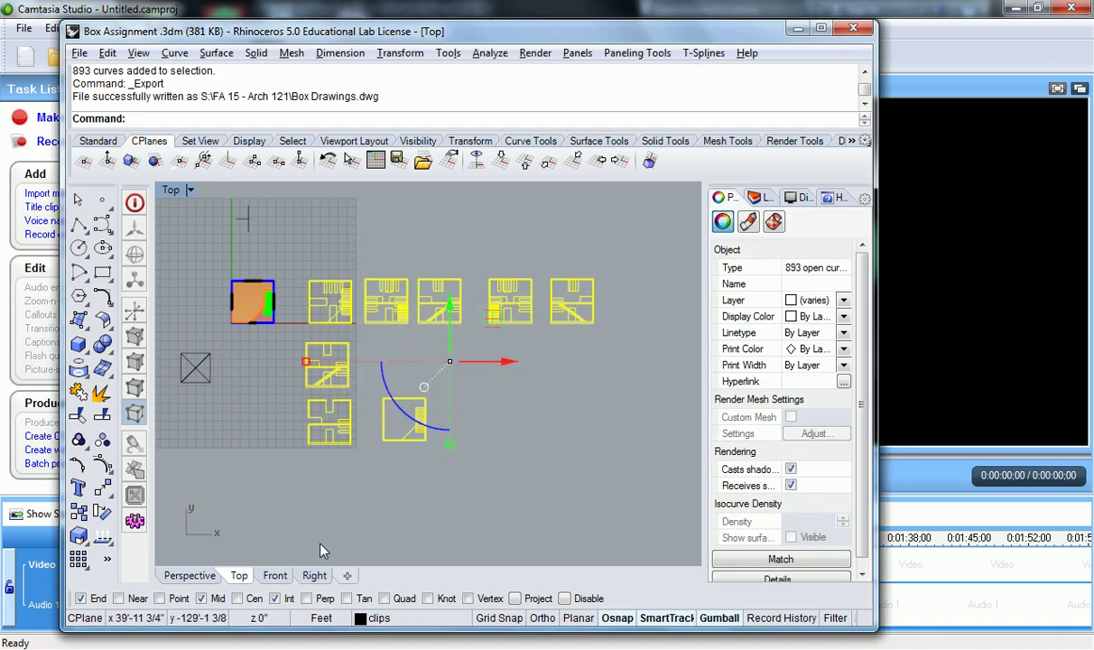
In AutoCAD, open Box Drawings.dwg from FA 15 - Arch 121, accepting the non-Autodesk file warning
key(alt+Tab)
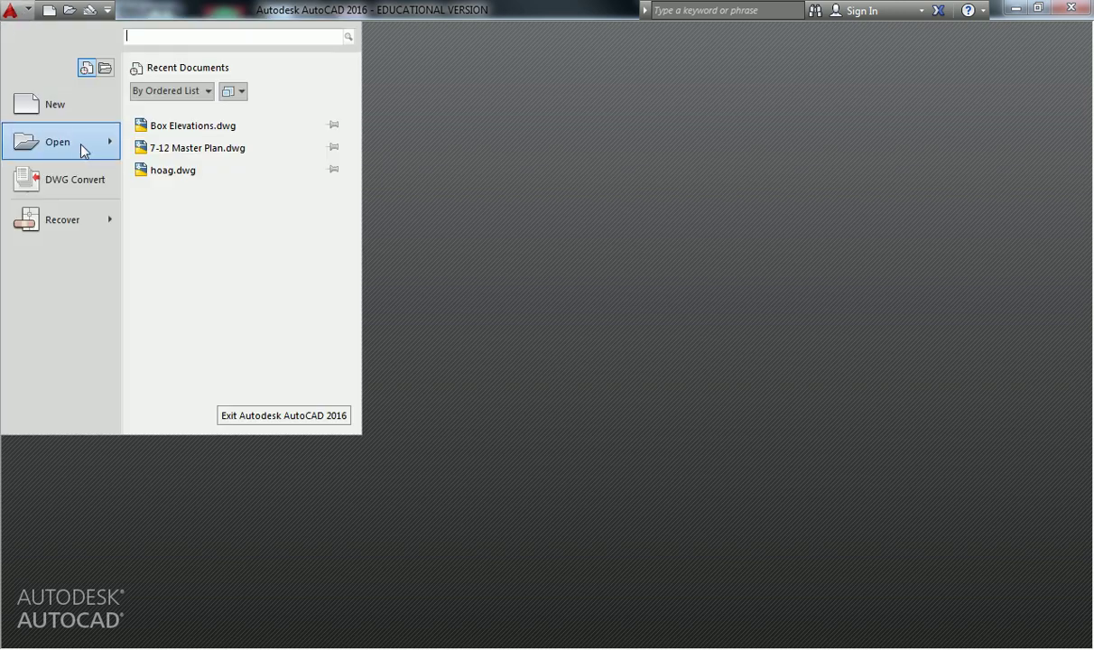
mouse_move(80, 146)
click(230, 115)
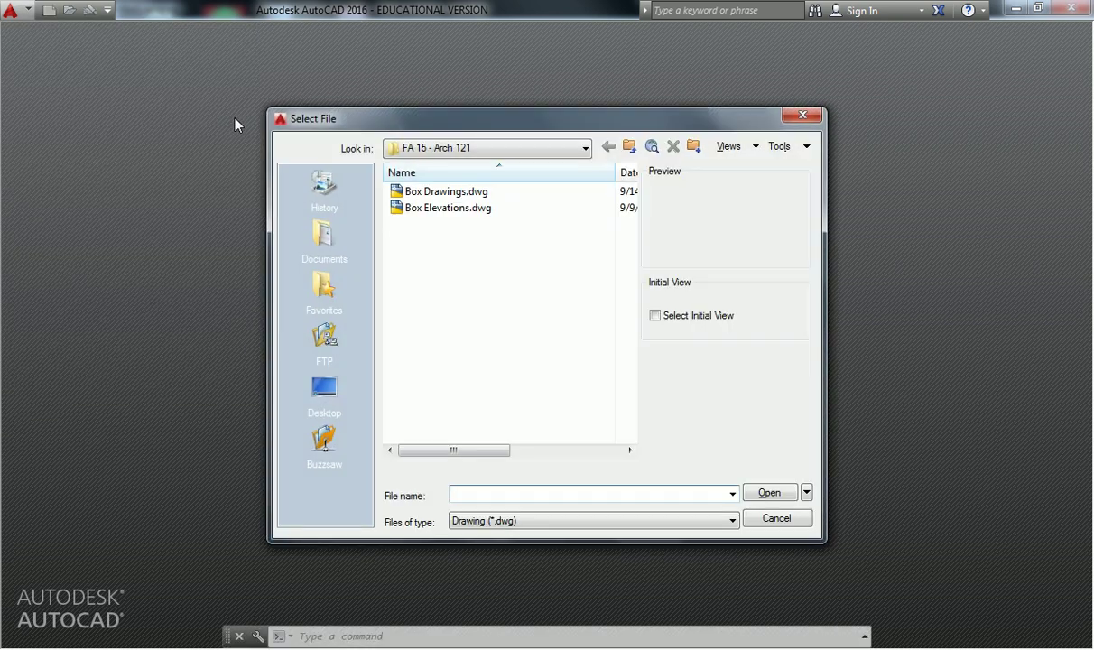
click(515, 150)
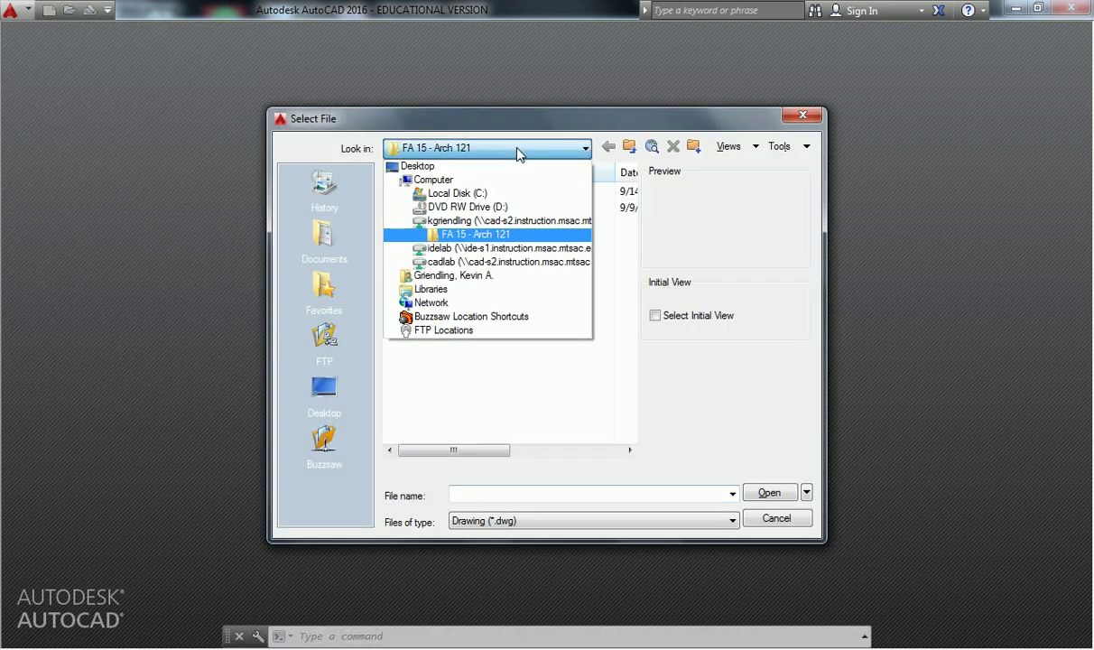
click(491, 233)
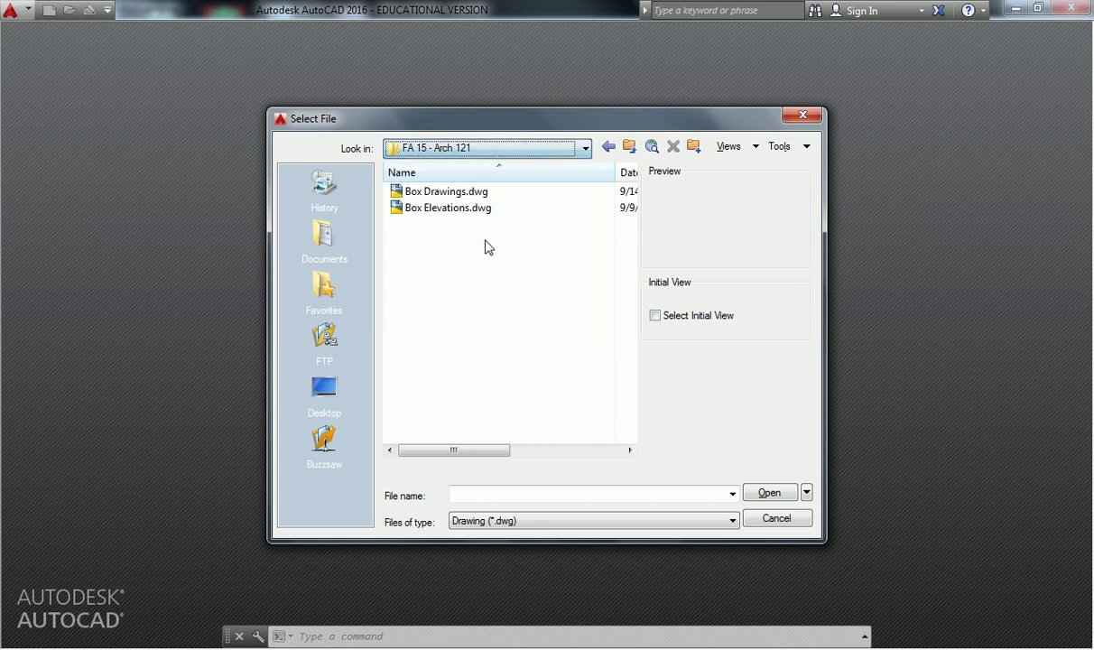
click(462, 195)
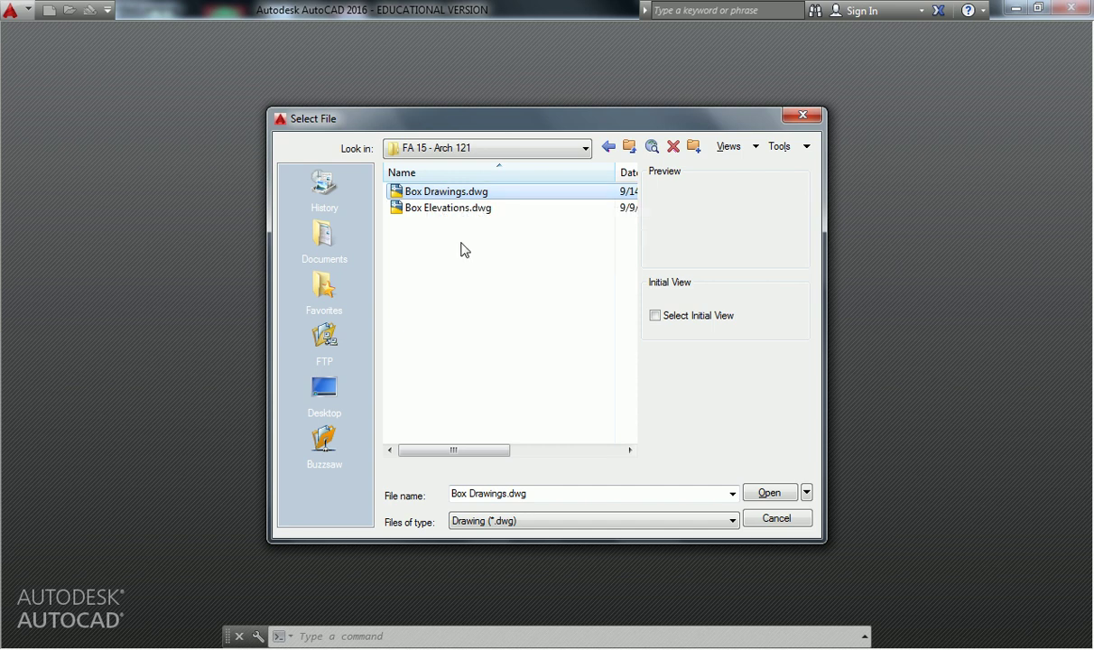
click(783, 493)
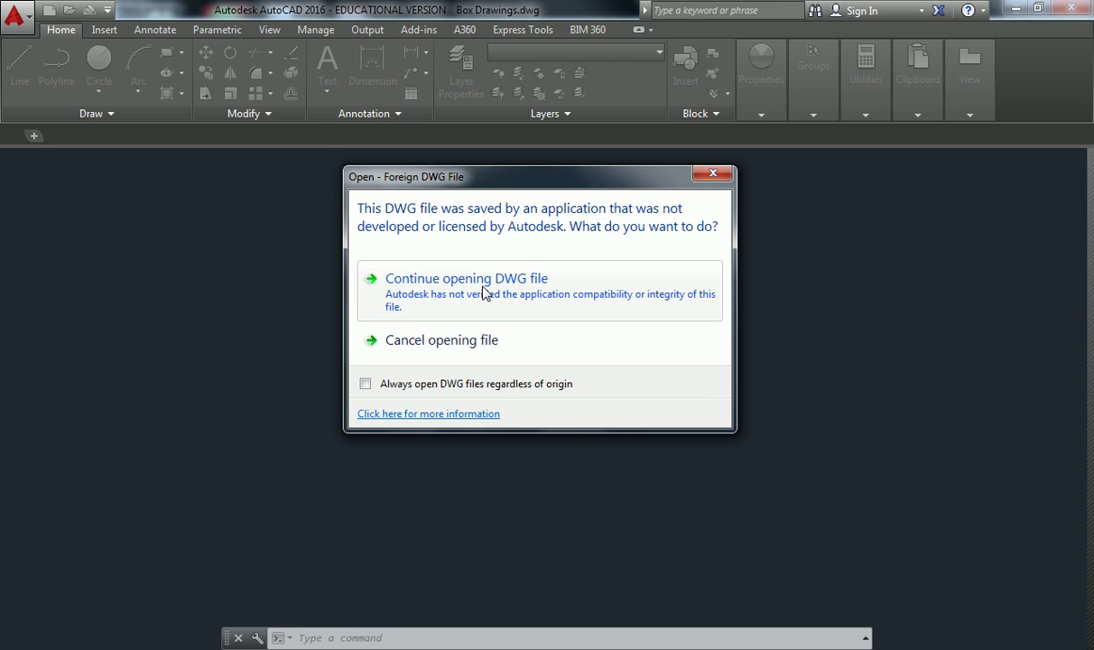
click(525, 280)
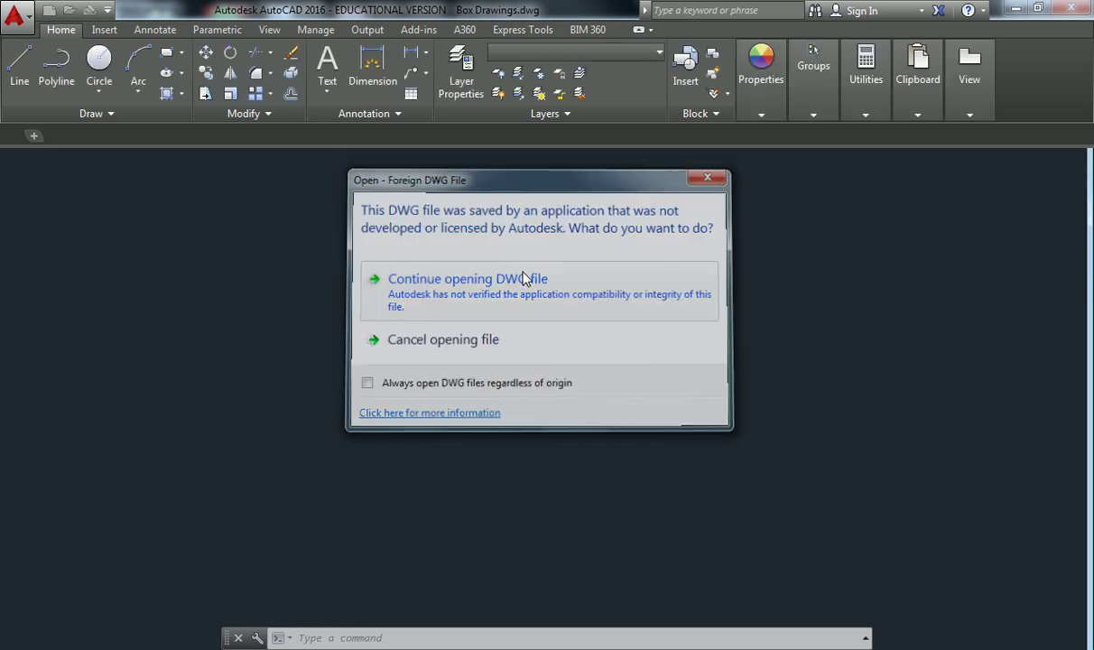
scroll(482, 353, down, 3)
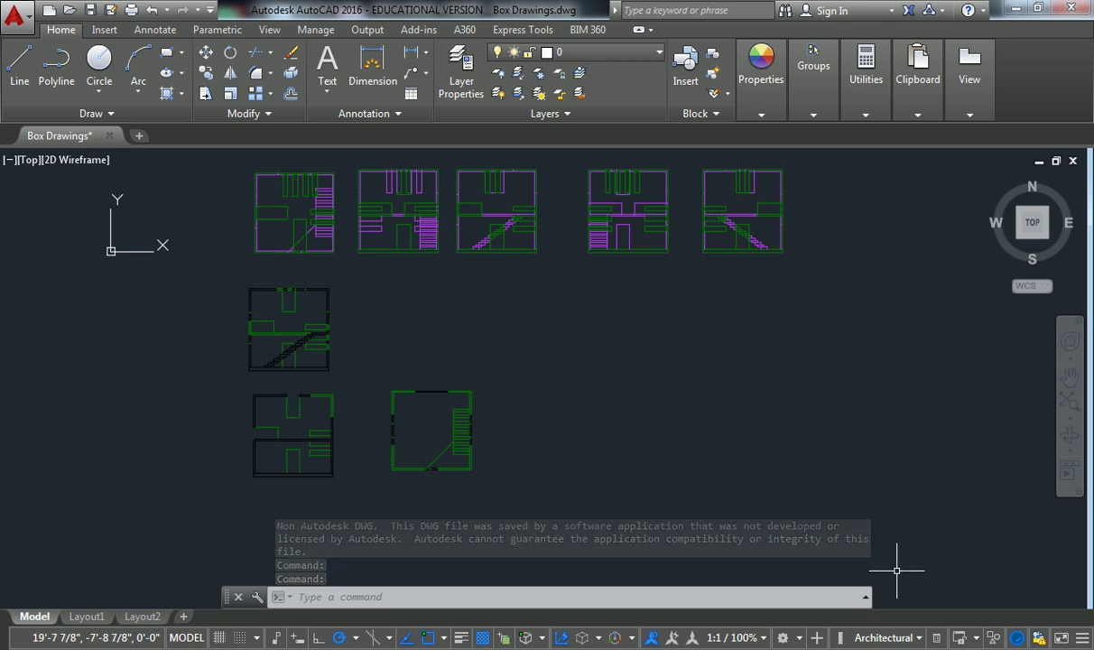
middle_drag(520, 326, 533, 334)
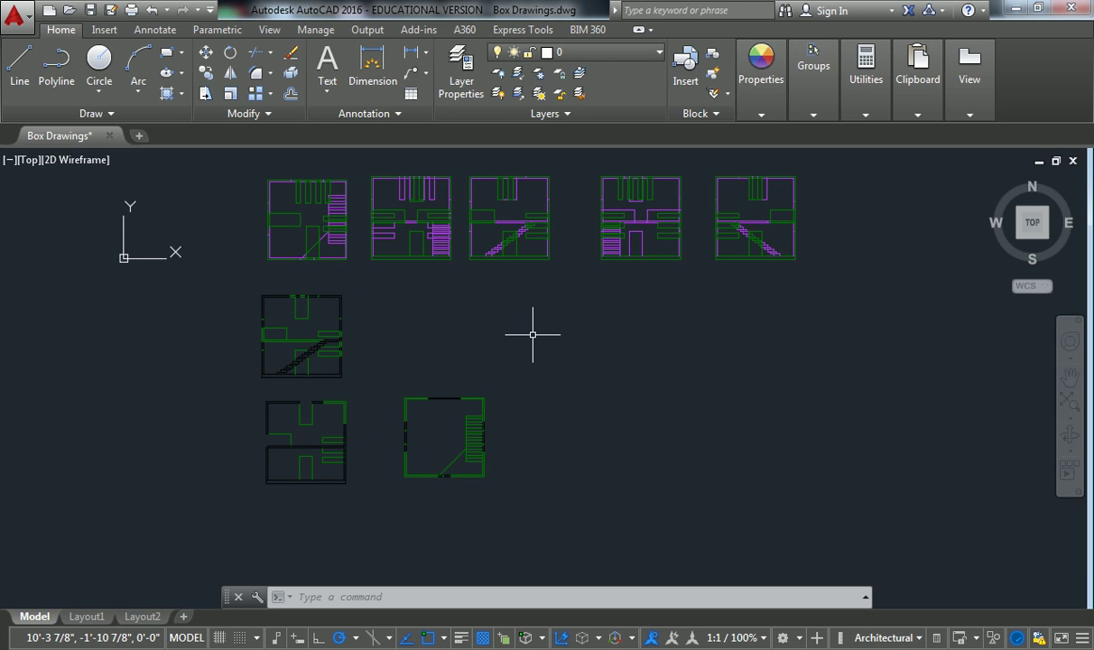
middle_drag(515, 293, 534, 295)
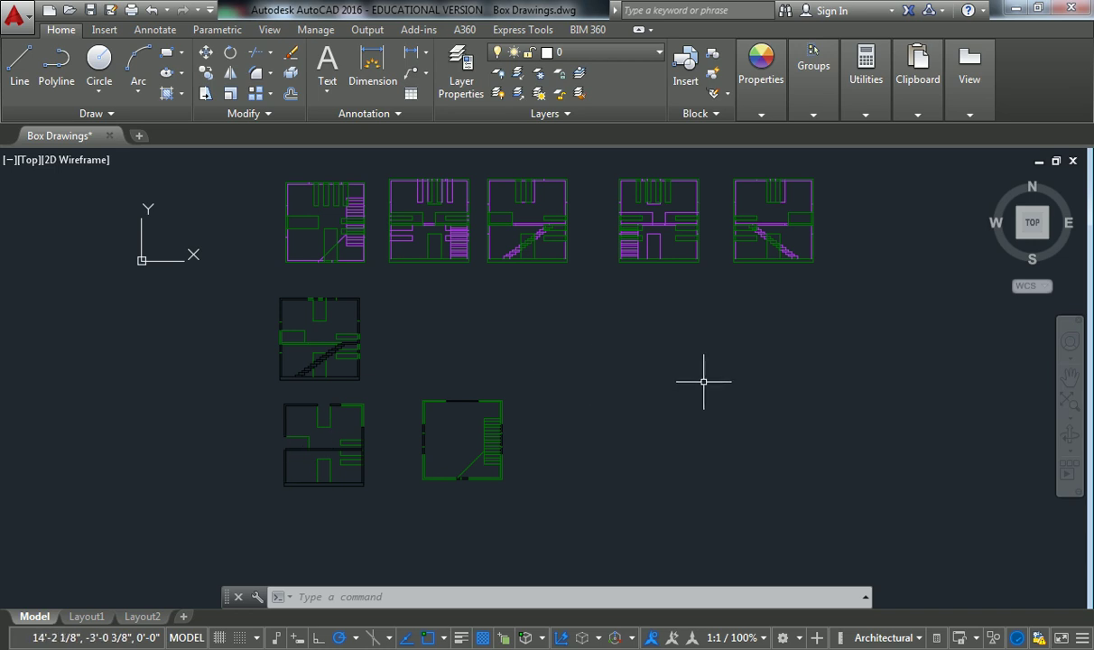
right_click(578, 354)
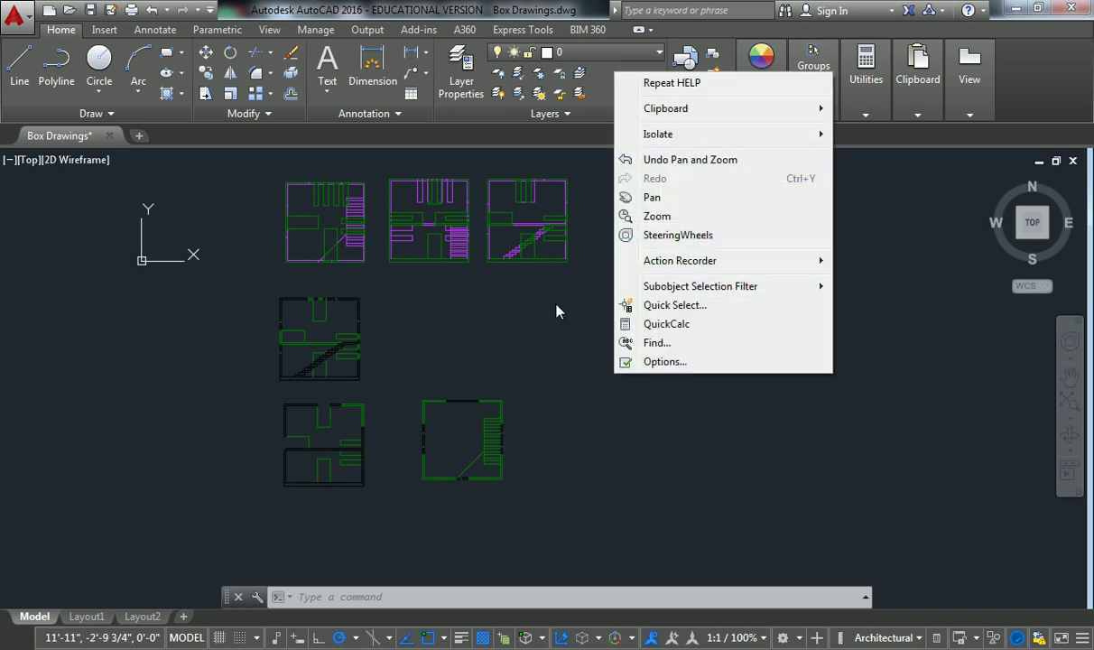
key(Escape)
middle_drag(505, 286, 496, 301)
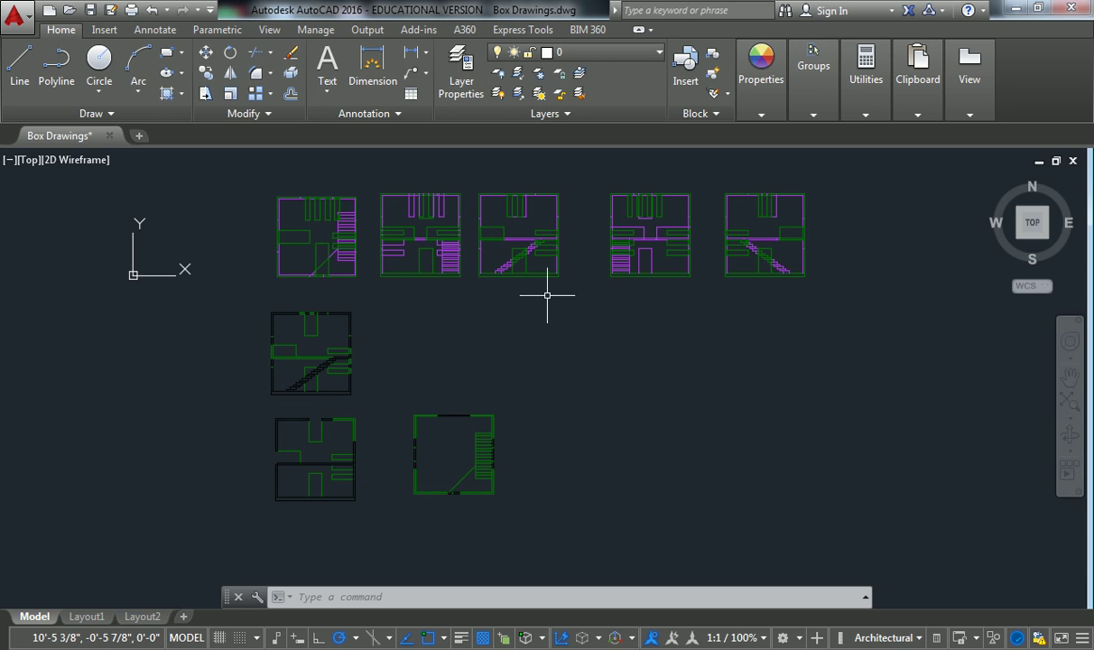
middle_drag(498, 349, 530, 335)
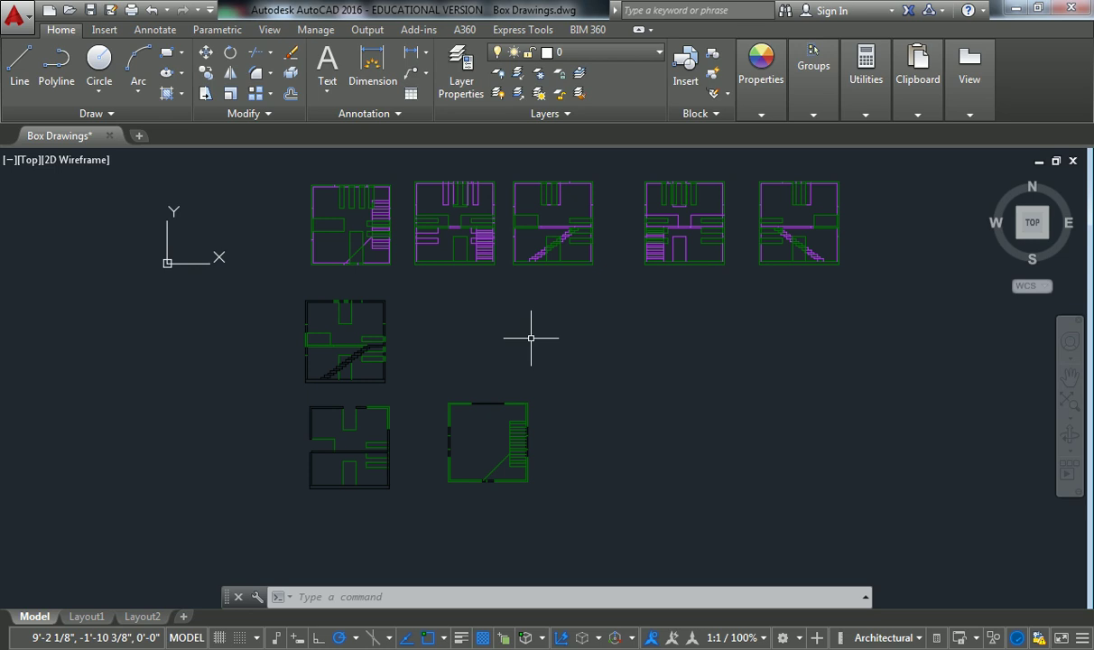
scroll(523, 397, up, 5)
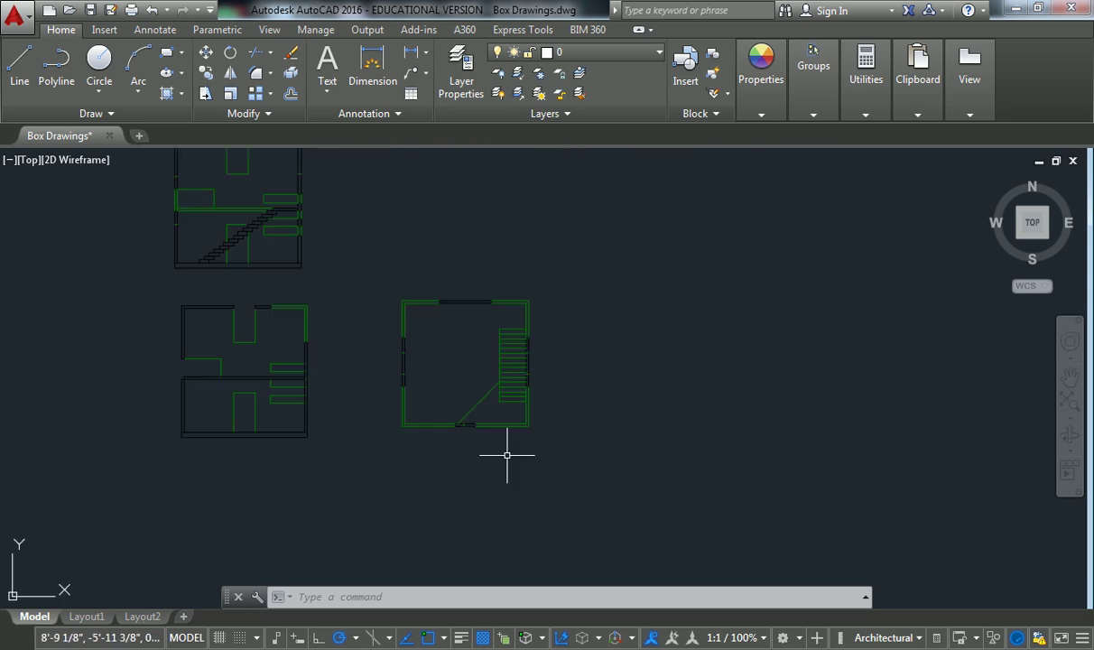
scroll(359, 302, up, 4)
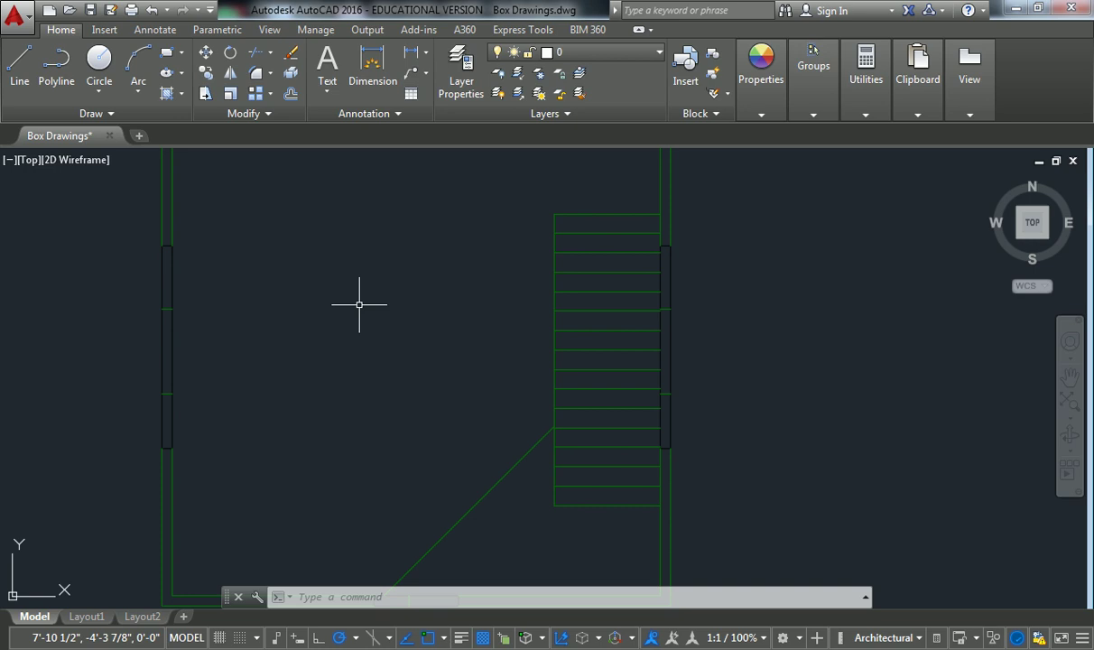
scroll(378, 212, down, 4)
scroll(347, 288, up, 2)
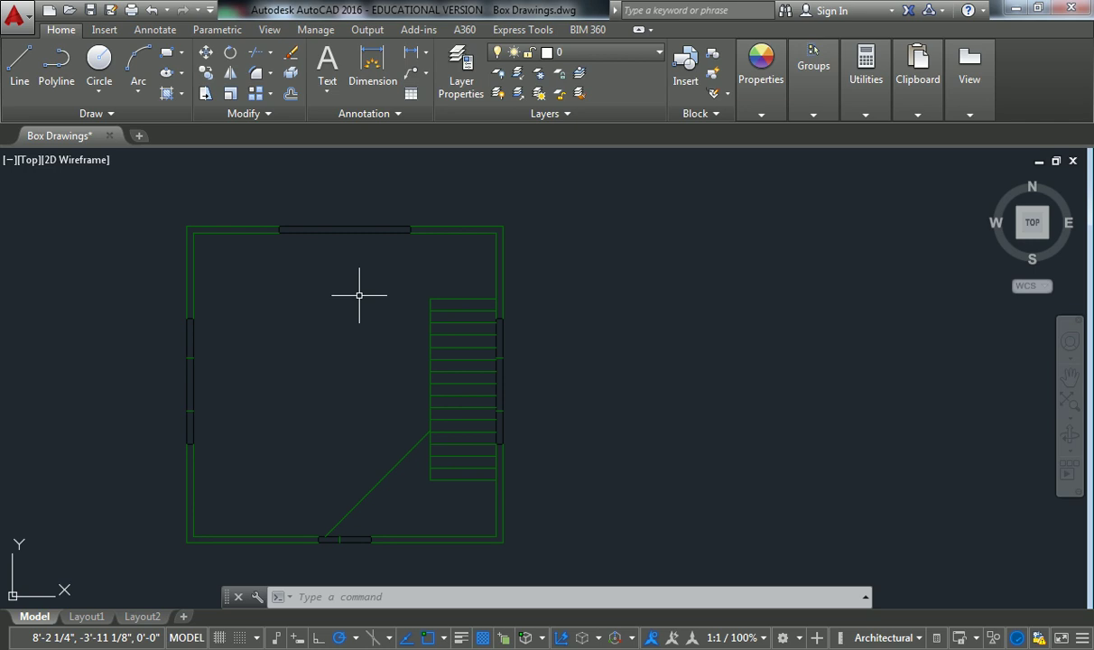
click(366, 233)
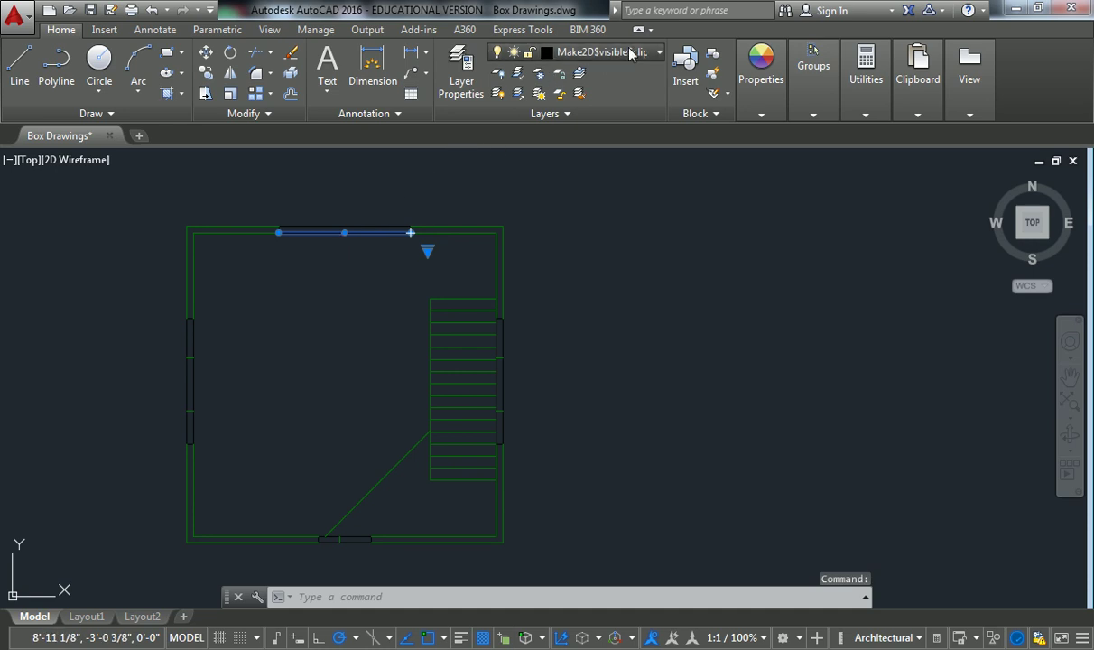
click(578, 52)
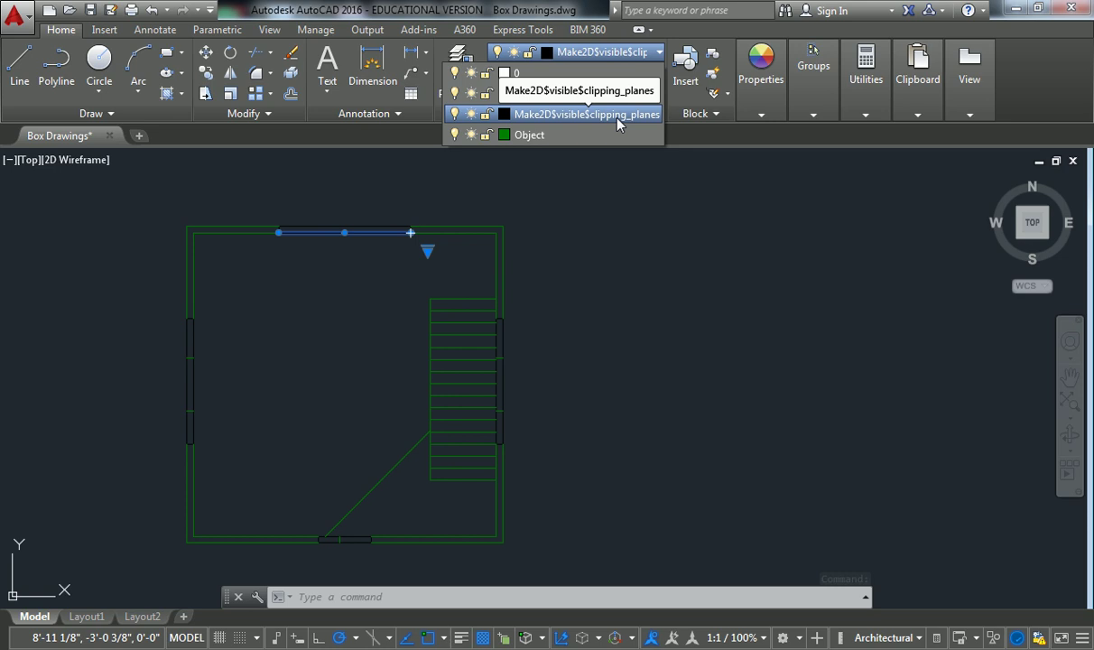
key(Escape)
key(Escape)
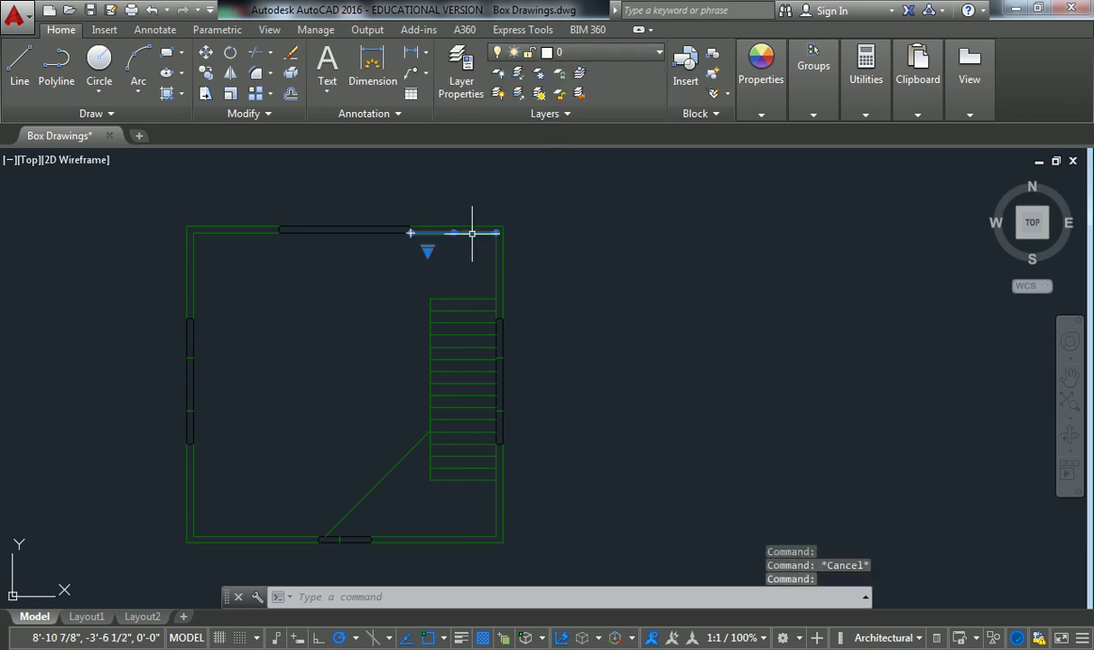
click(472, 233)
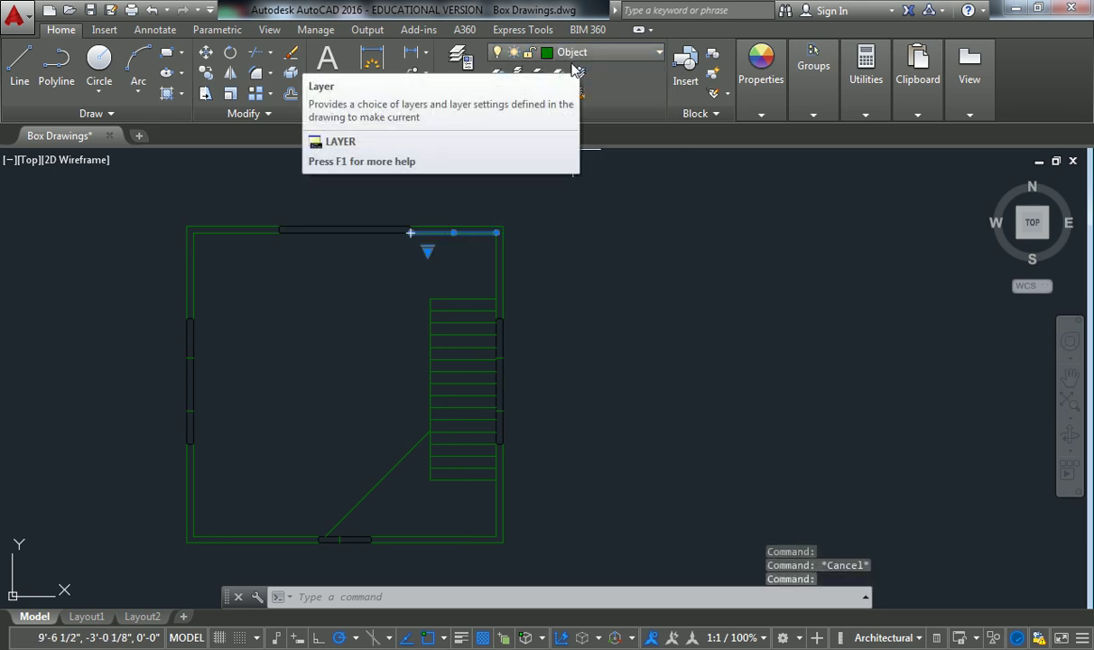
key(Escape)
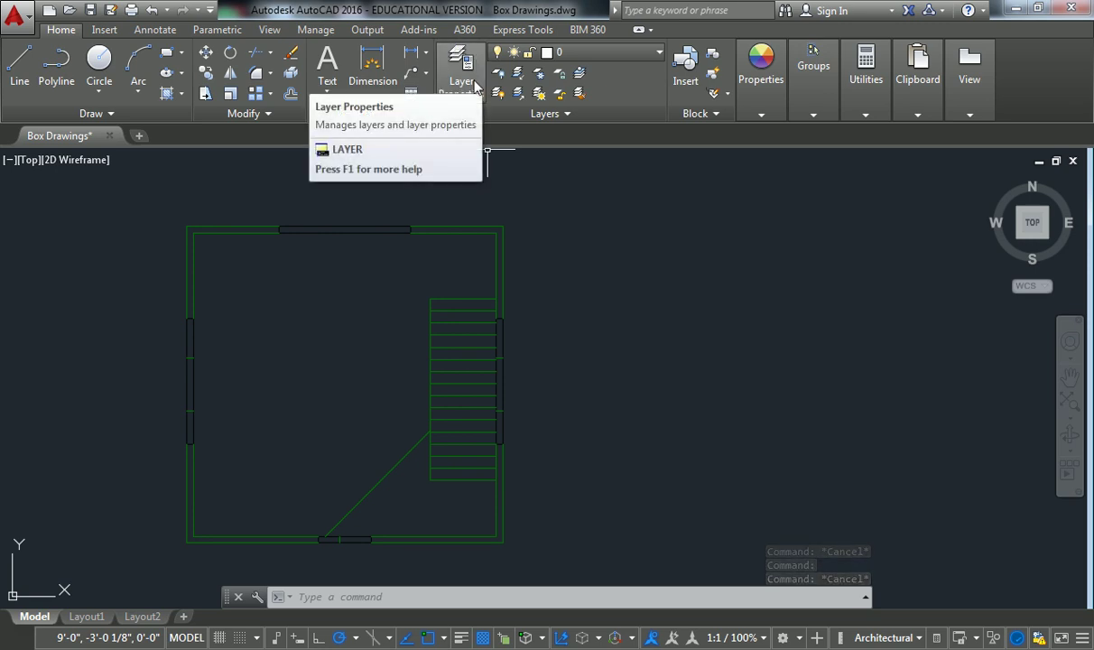
click(464, 79)
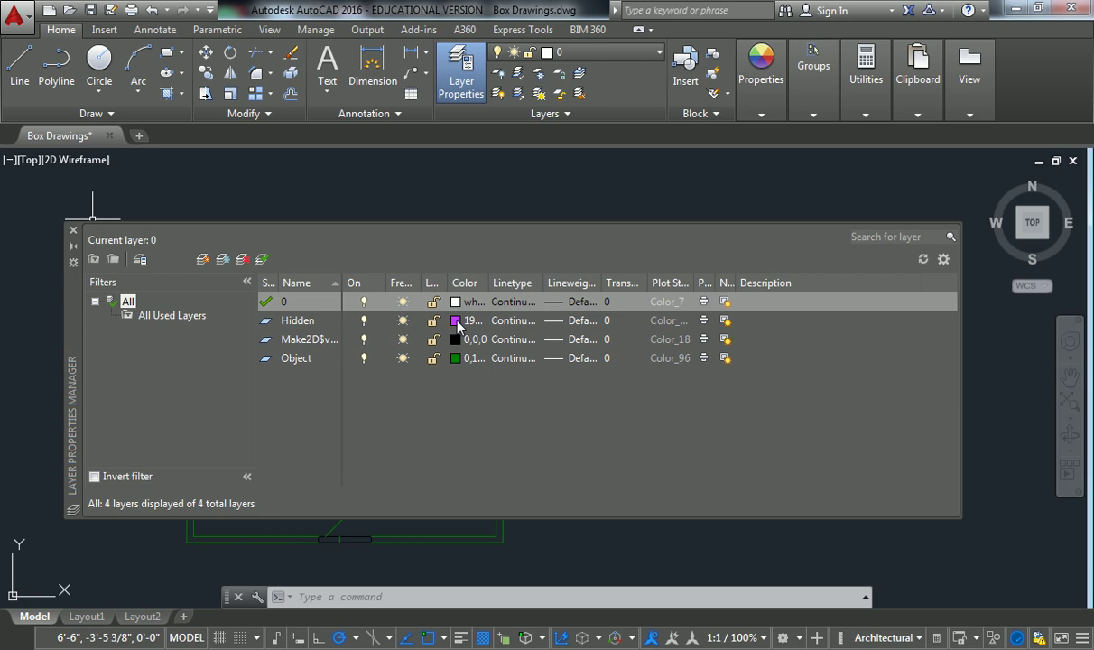
click(73, 230)
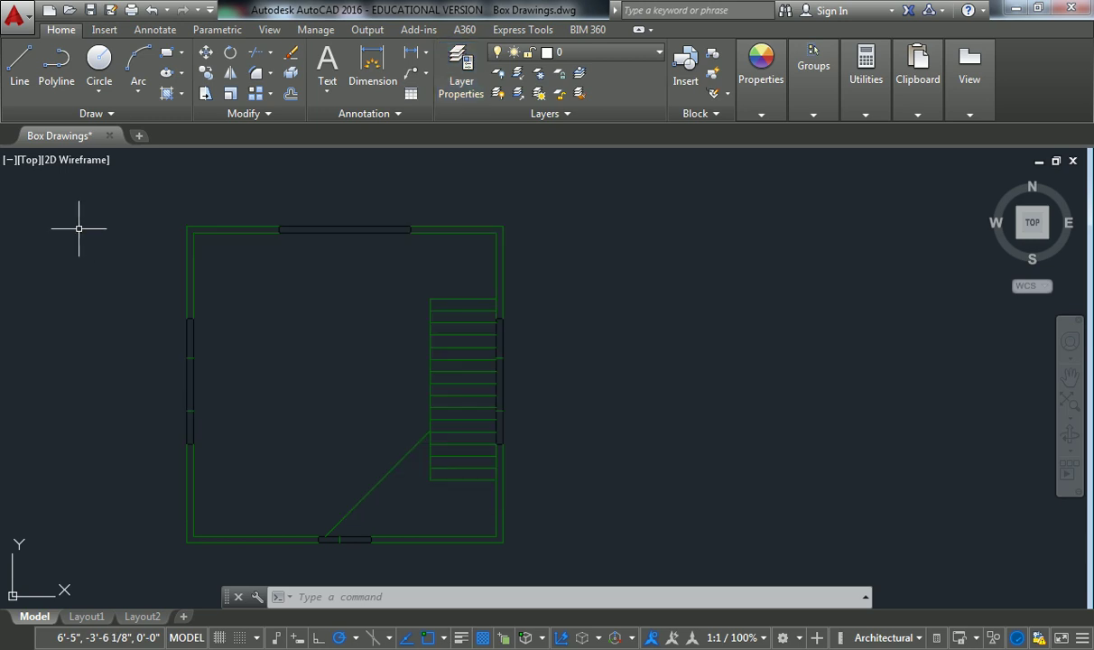
middle_drag(402, 199, 458, 186)
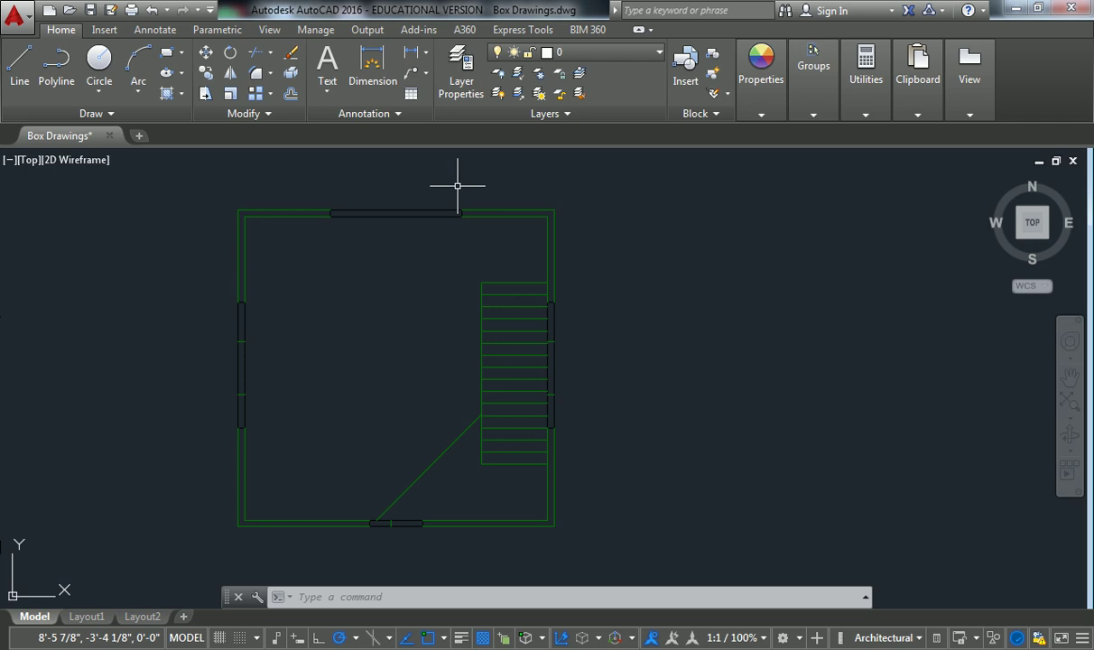
Run OPTIONS and step through the dialog's tabs to reach the Drafting settings
text(opt)
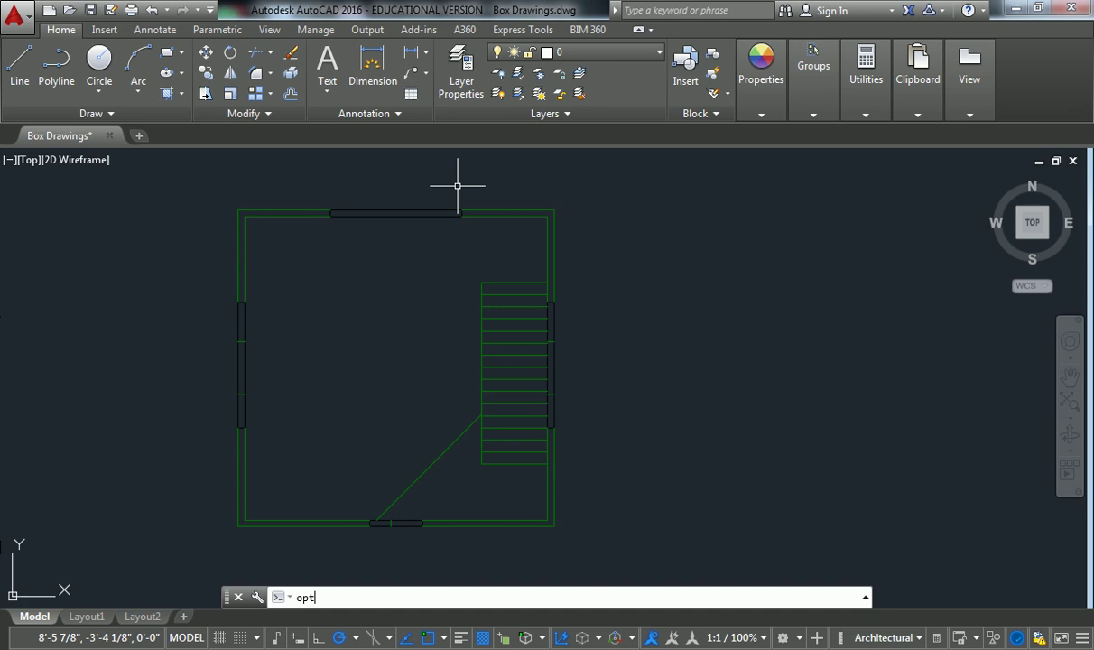
text(ion)
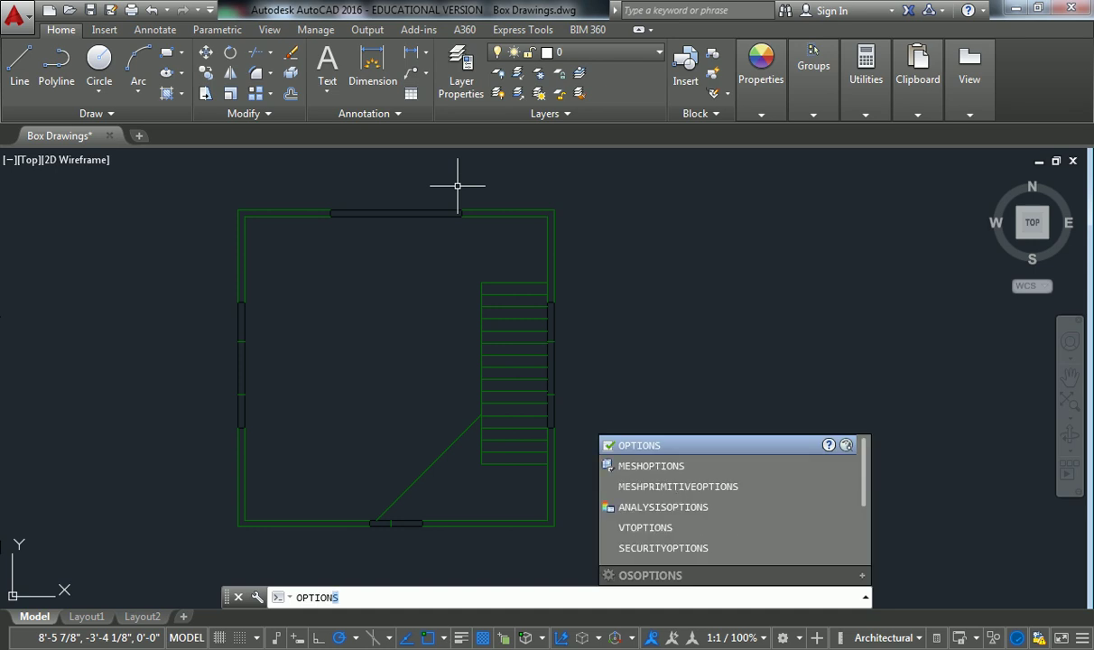
key(Return)
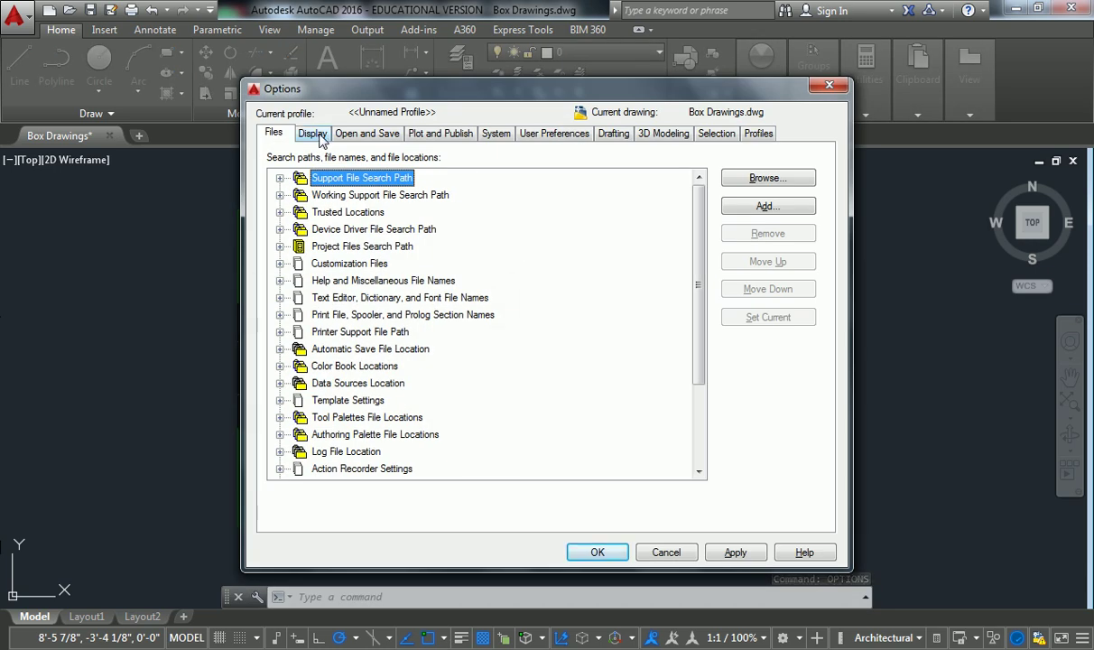
click(318, 136)
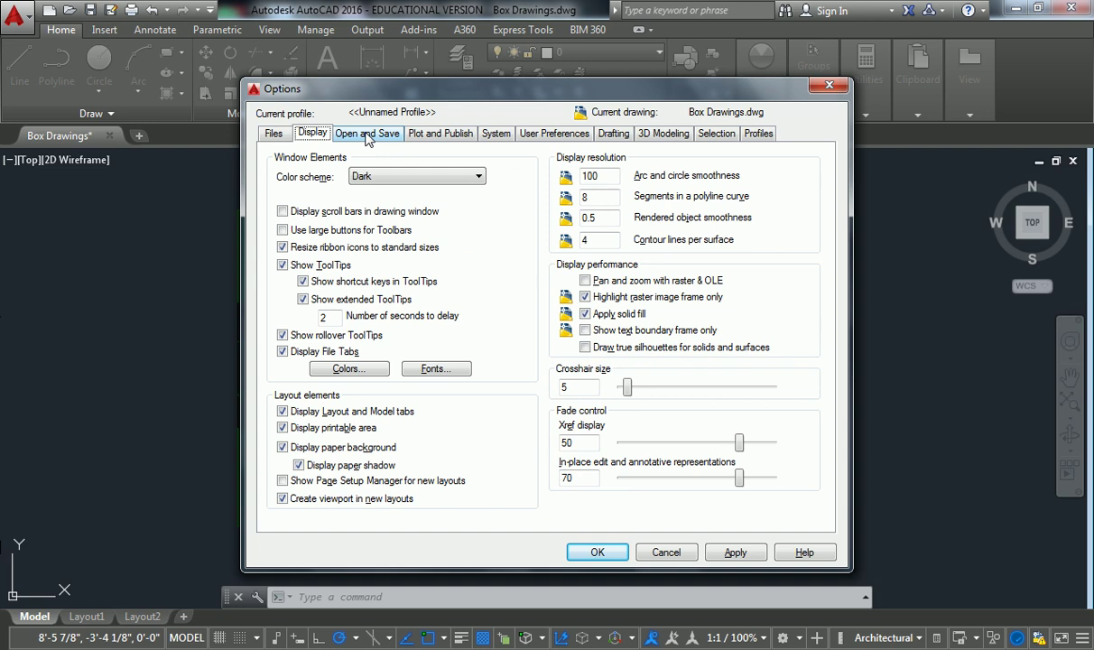
click(367, 136)
click(413, 134)
click(498, 136)
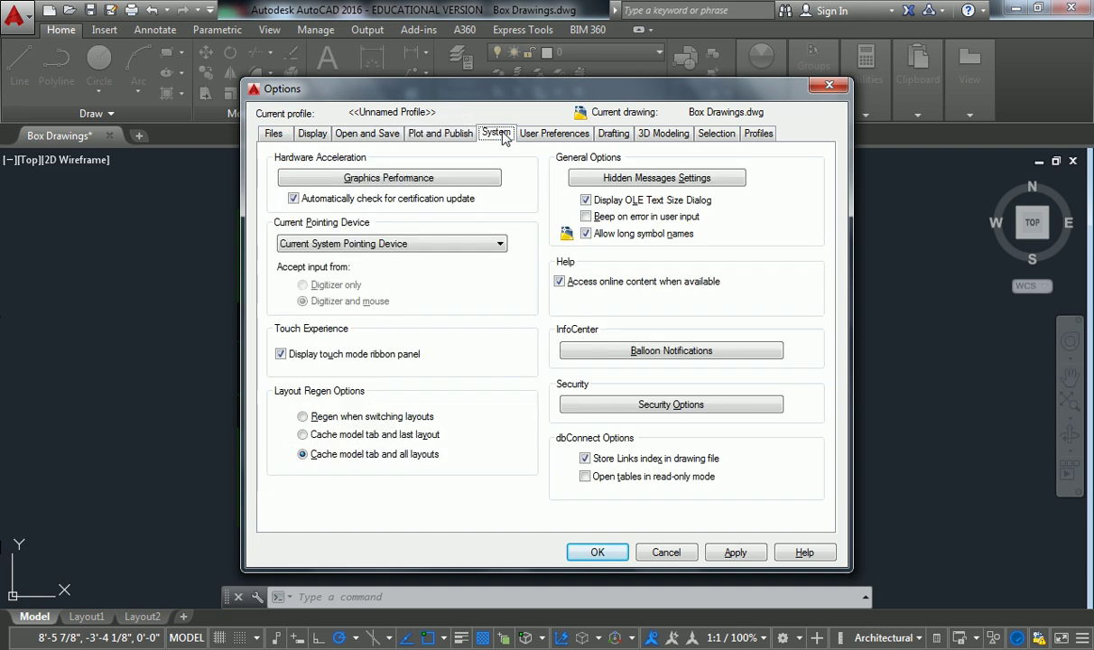
click(551, 134)
click(596, 133)
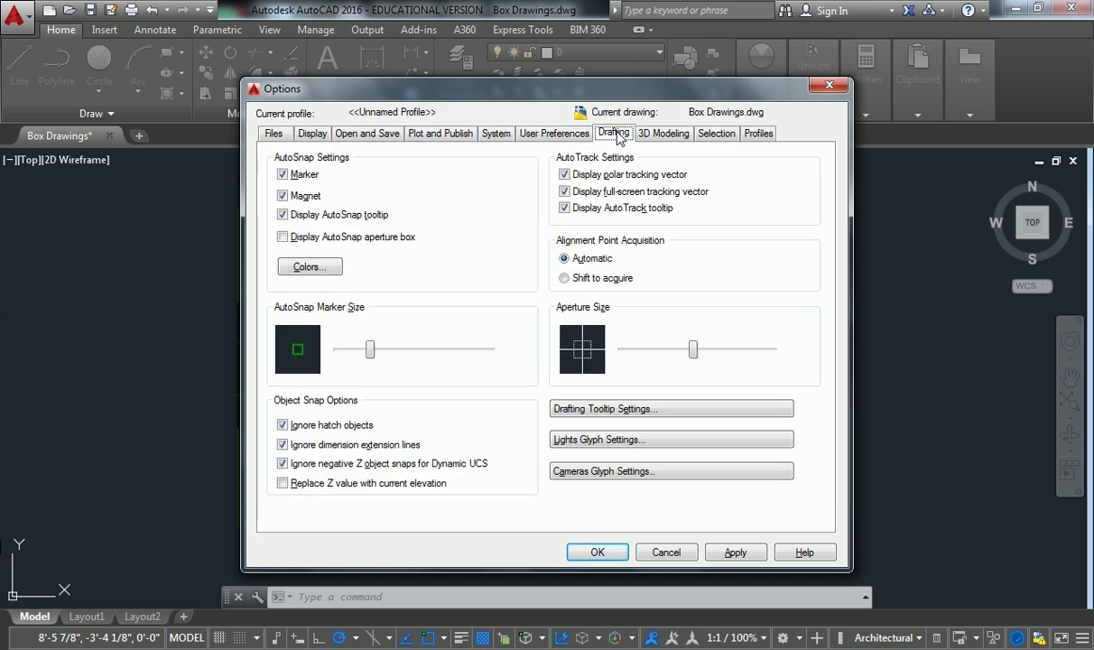
In Drawing Window Colors, make the 2D model space uniform background Green instead of Blue
click(317, 268)
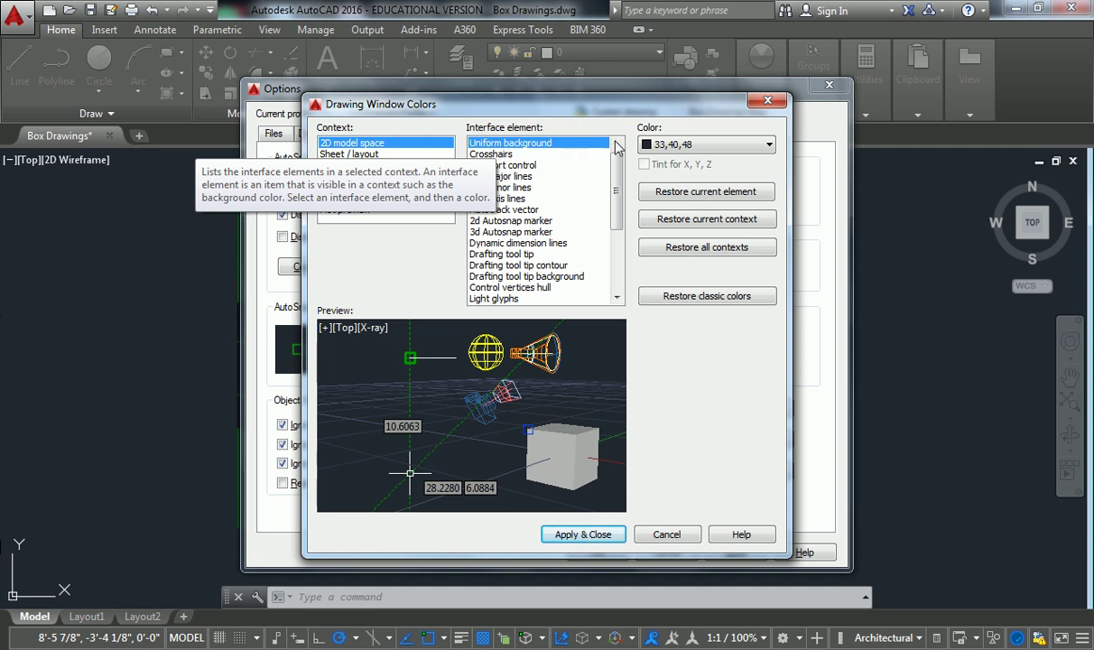
click(679, 146)
click(670, 221)
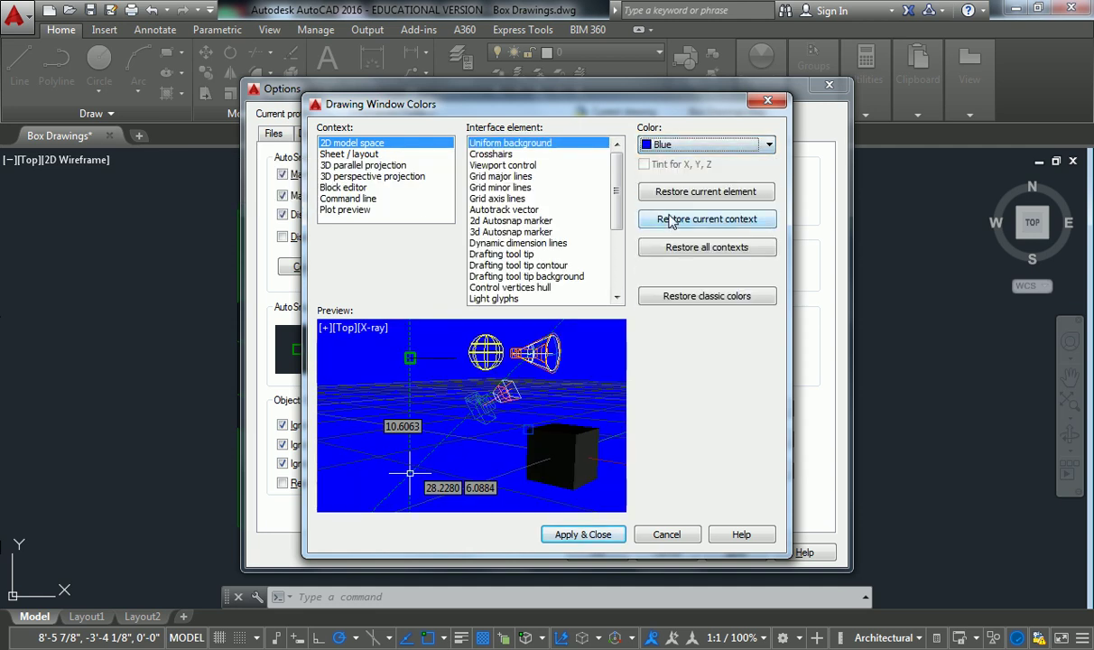
click(686, 145)
click(675, 185)
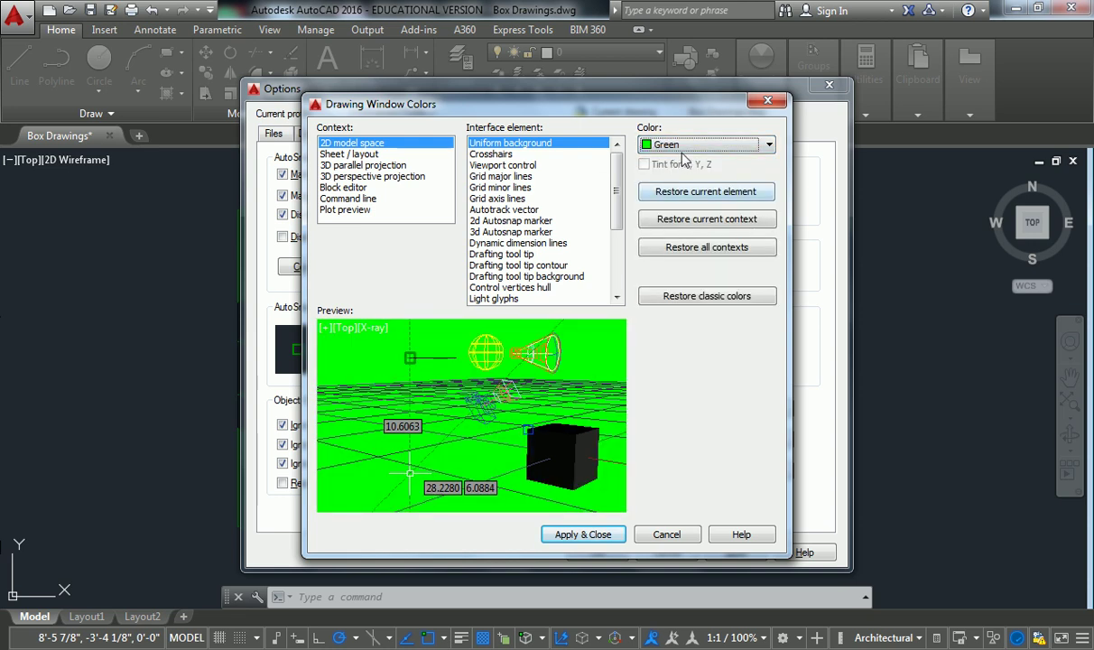
click(683, 146)
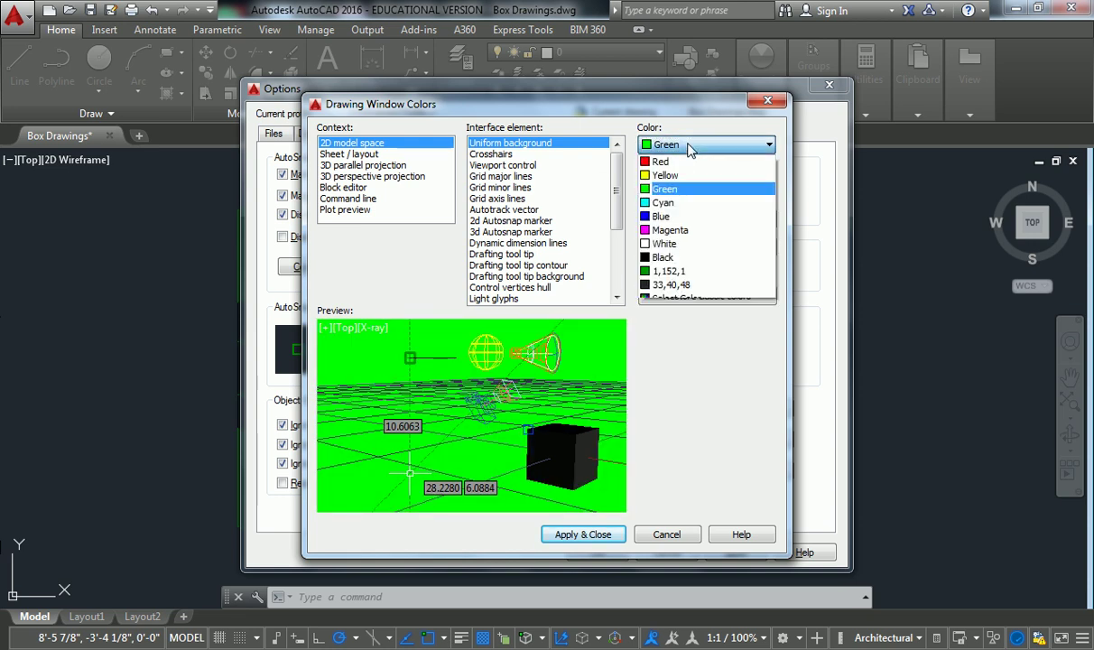
Pick index colour 41, then lighten the background to true colour 255,252,245
click(683, 298)
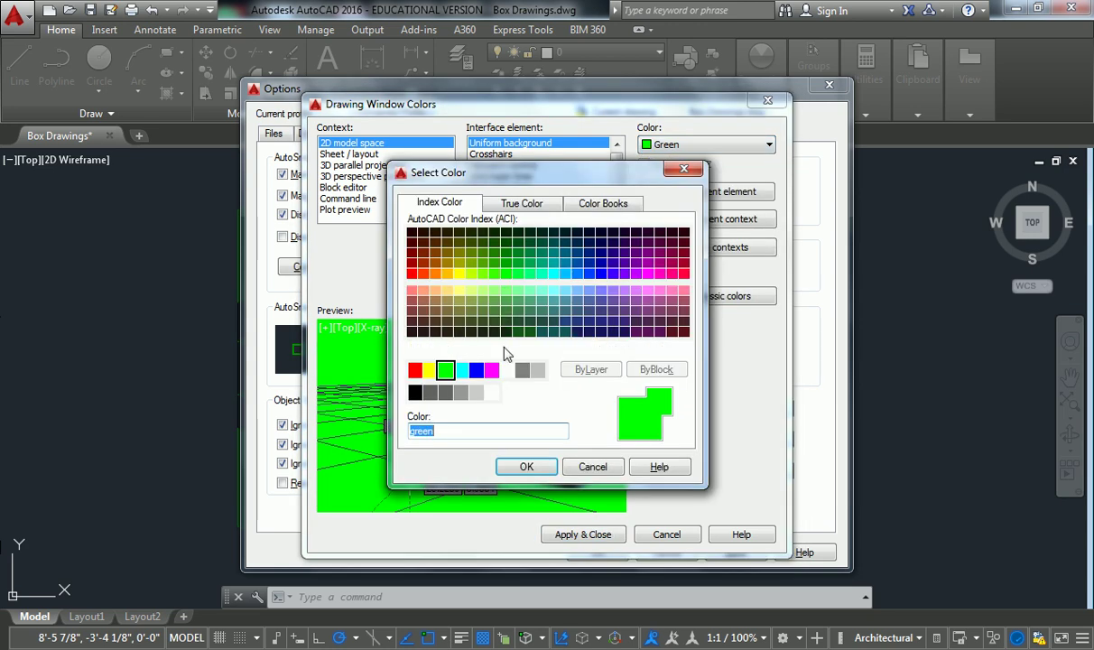
click(447, 290)
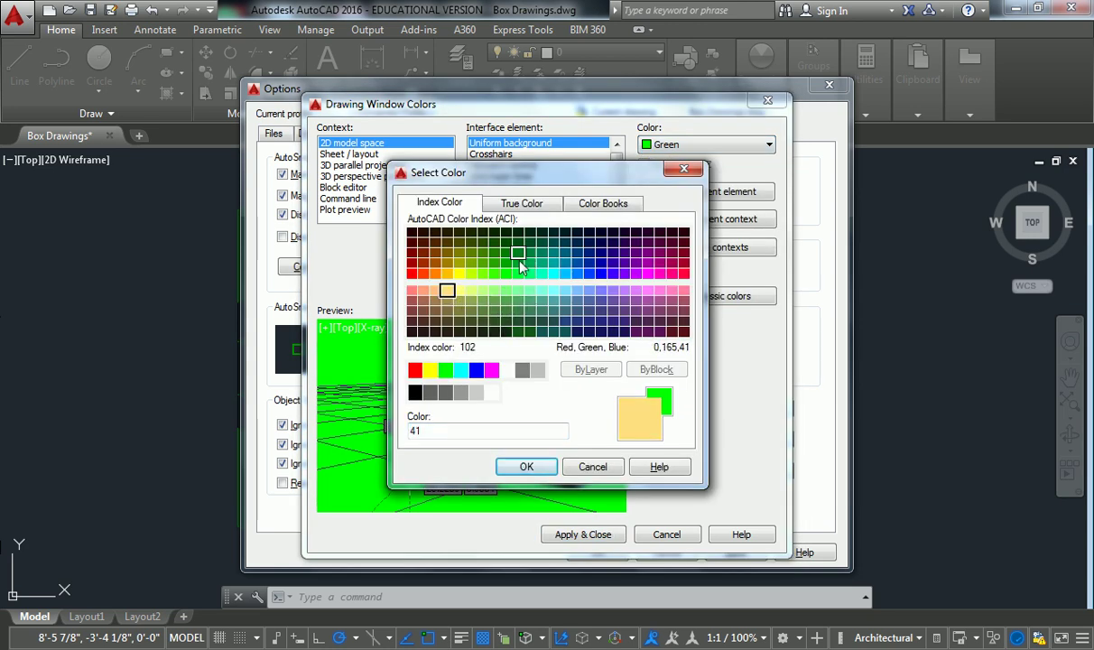
click(521, 203)
drag(593, 298, 598, 264)
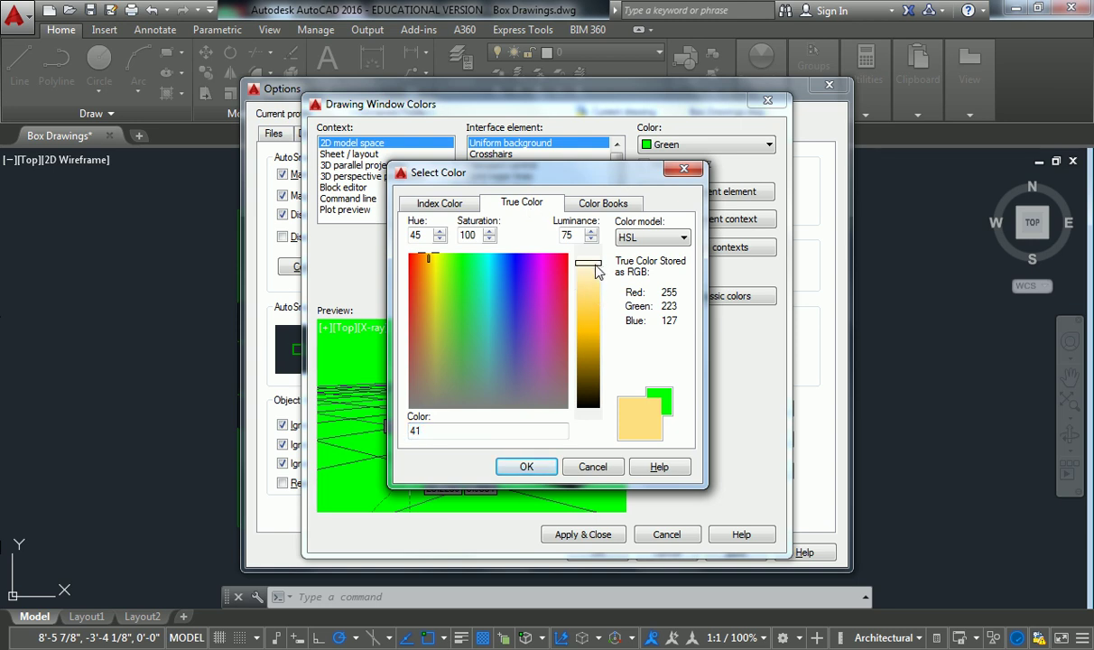
click(522, 466)
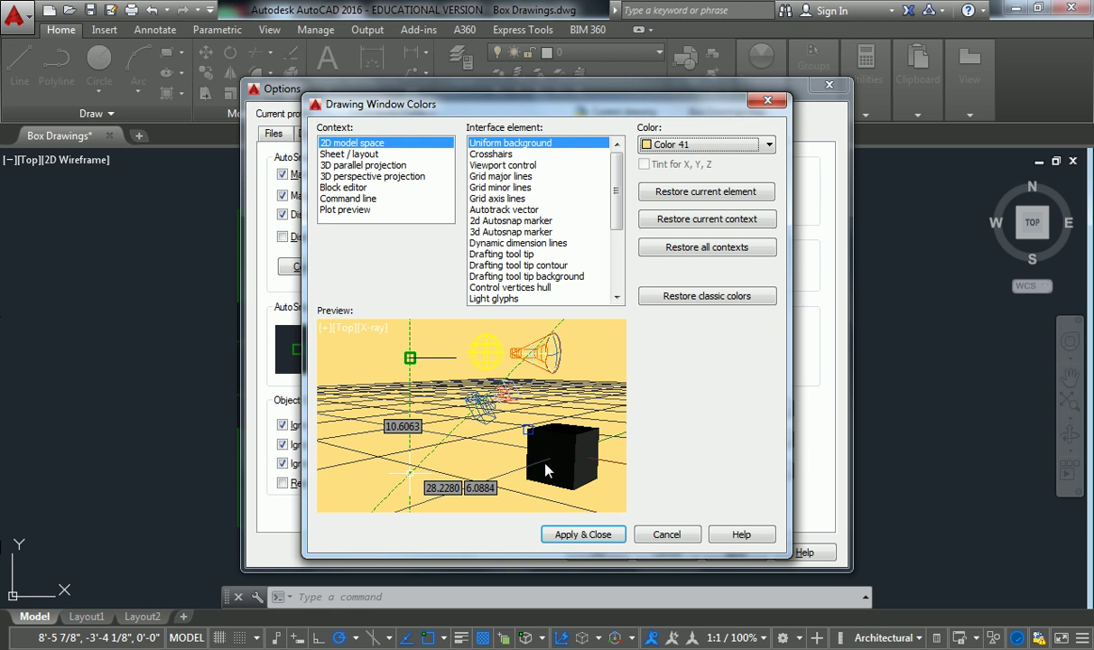
click(768, 144)
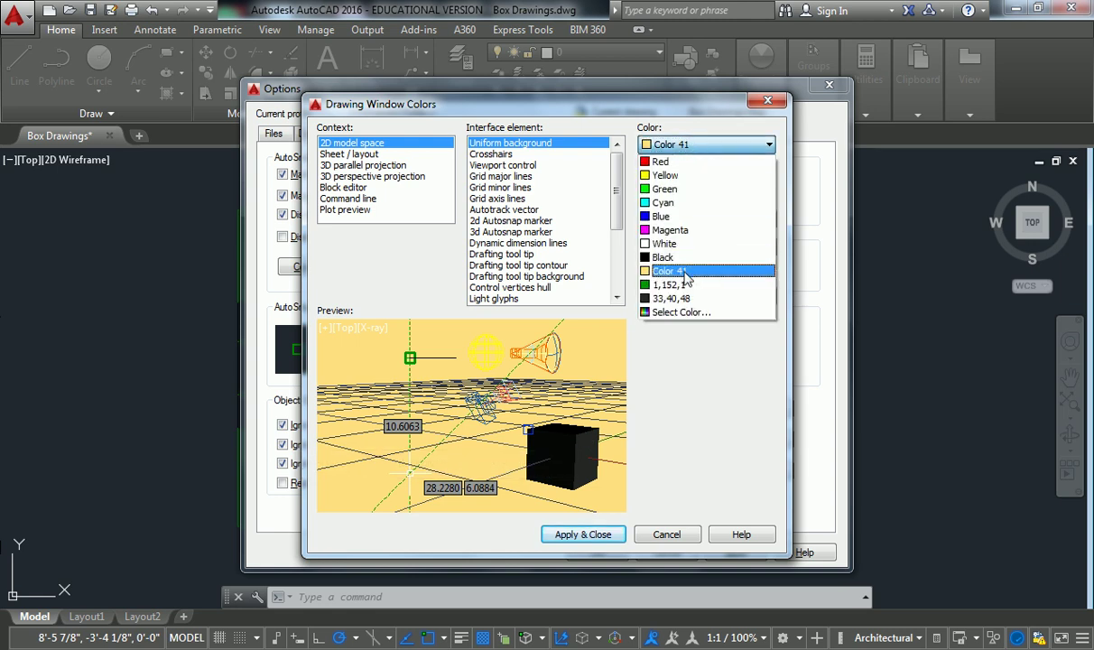
click(681, 311)
click(521, 202)
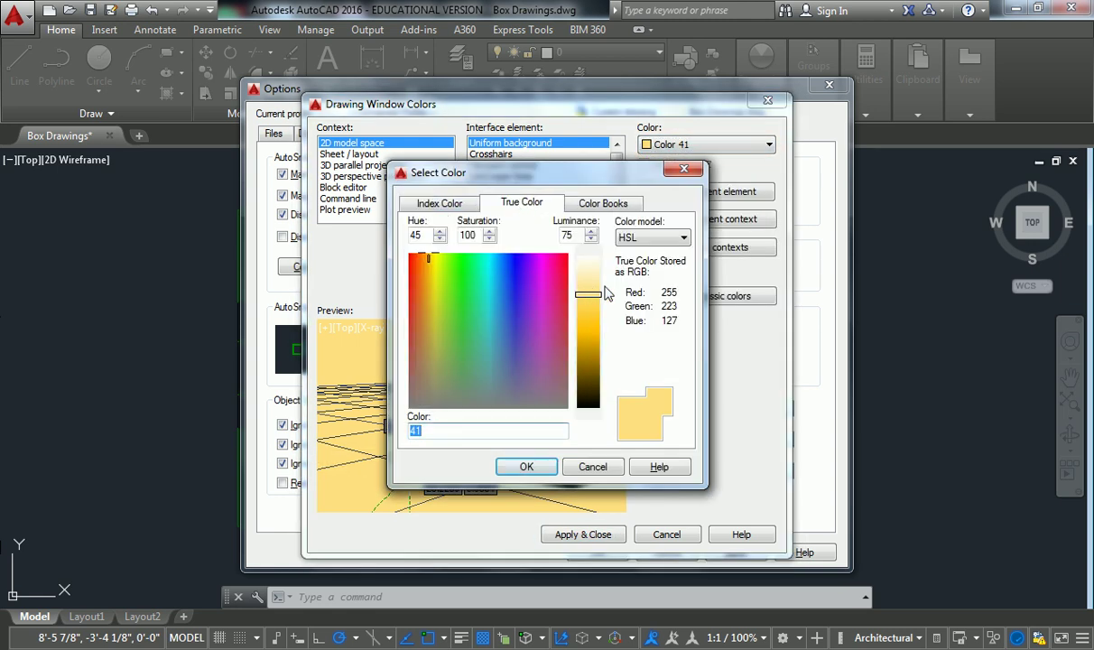
drag(586, 275, 591, 264)
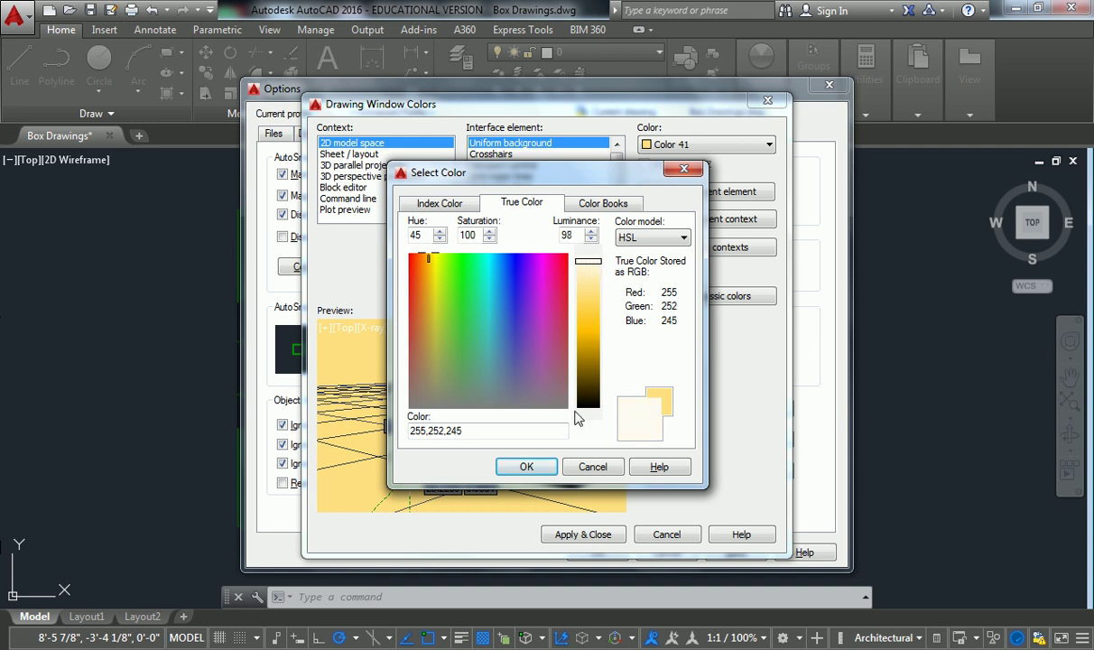
click(528, 468)
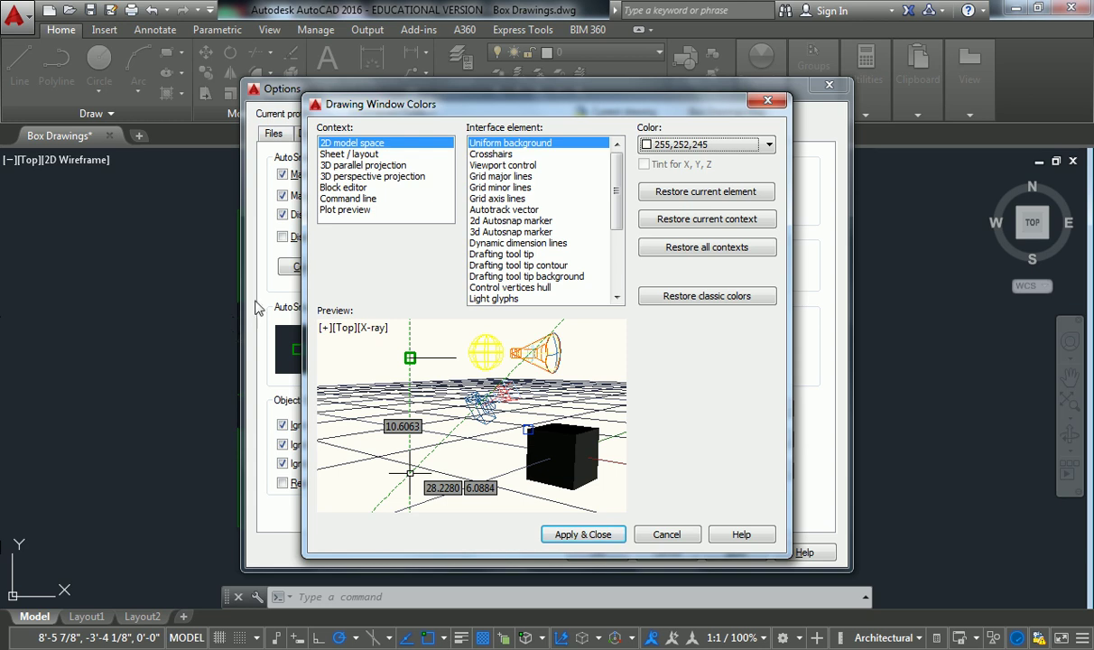
Cancel the background colour changes and close Options without saving
click(677, 535)
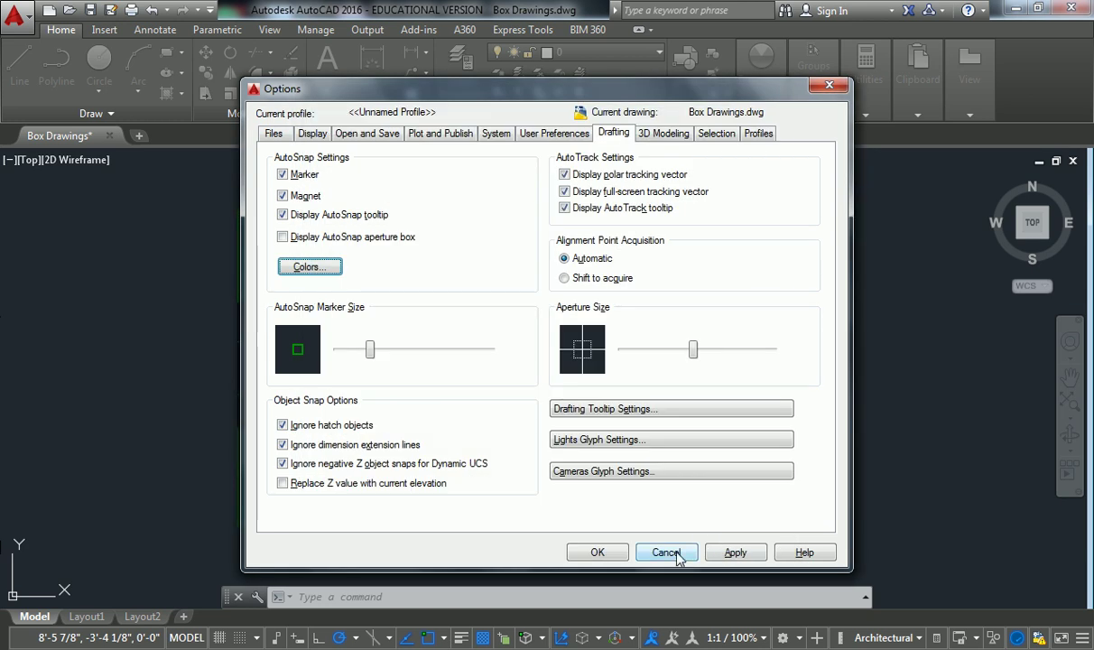
click(666, 553)
mouse_move(492, 306)
middle_down()
mouse_move(561, 279)
mouse_move(590, 289)
middle_up()
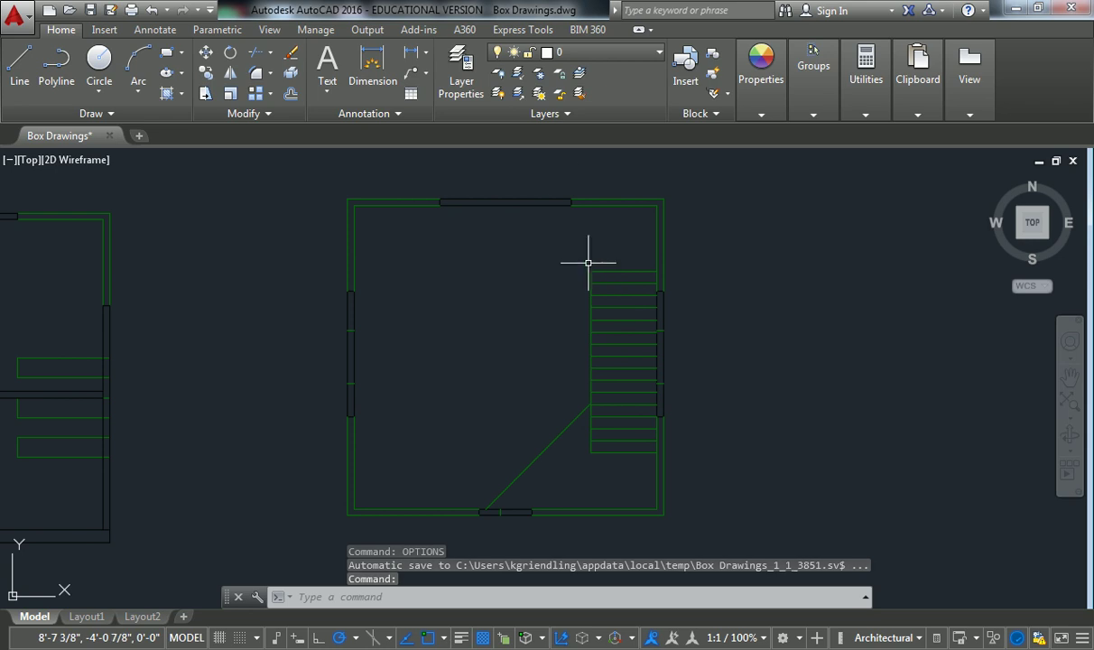
Set the Object layer's colour to red from the Index Color palette
click(456, 68)
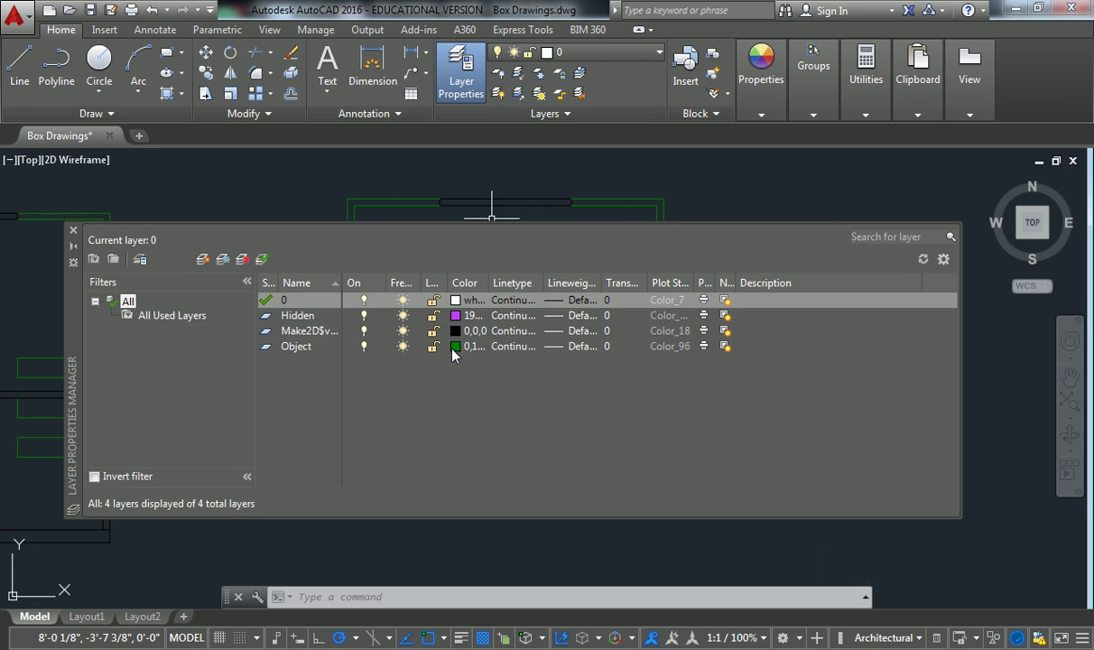
click(455, 347)
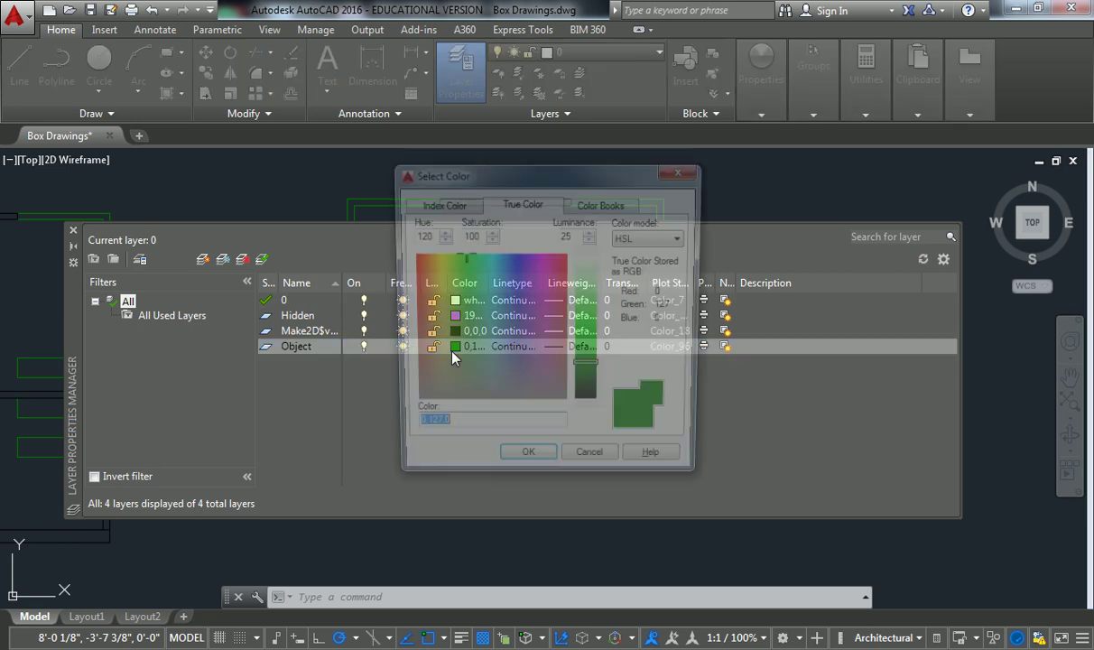
click(440, 203)
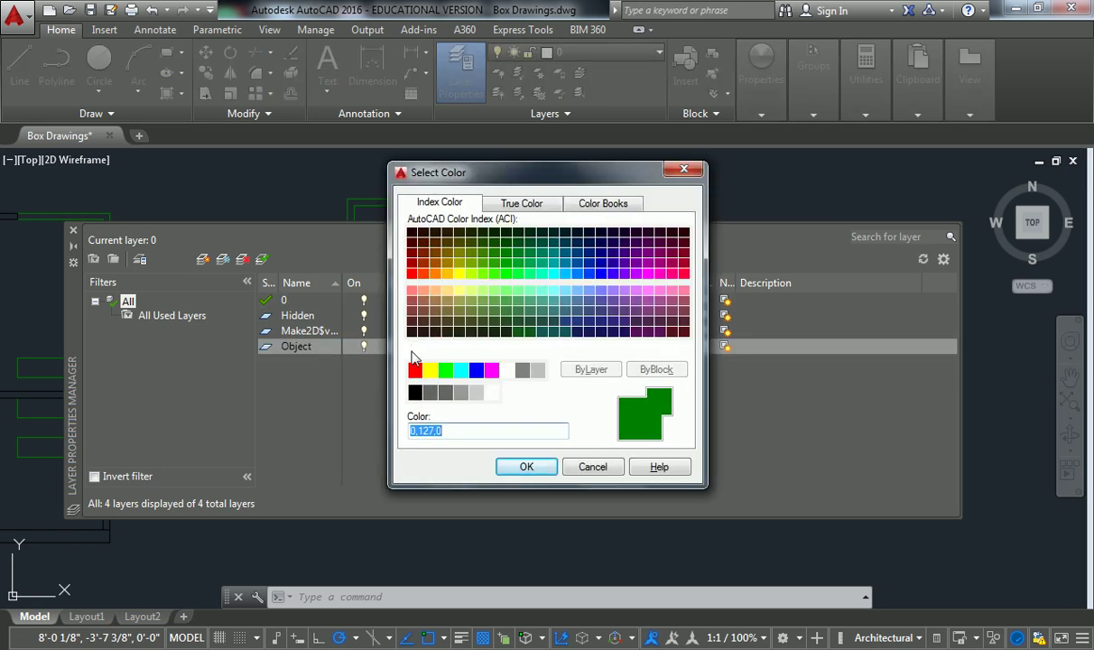
click(415, 371)
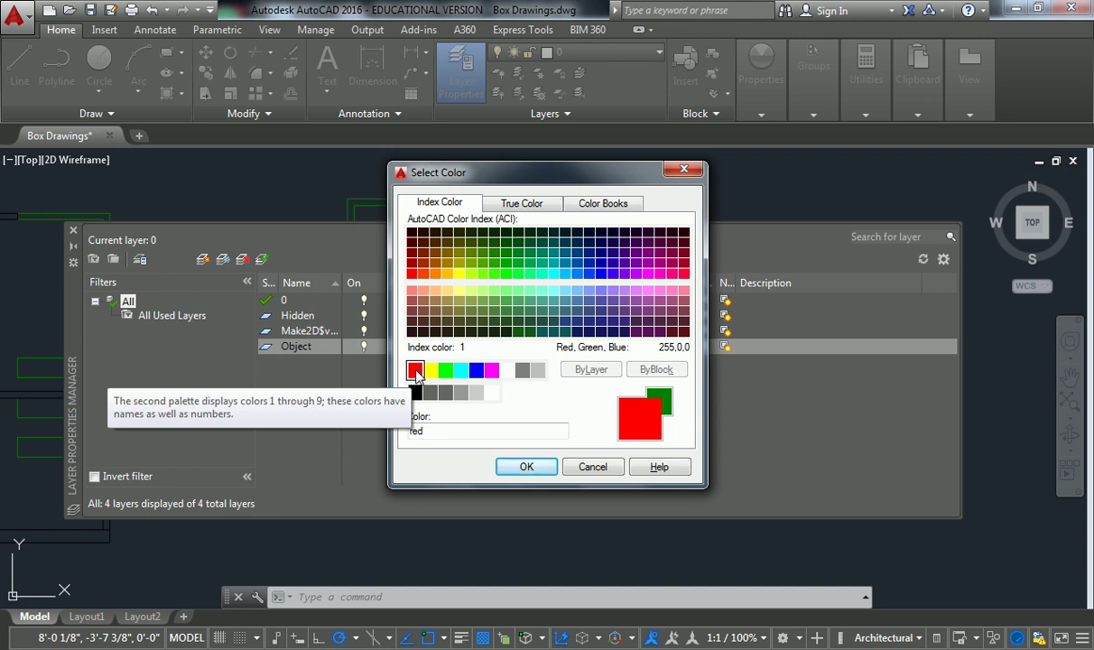
click(530, 464)
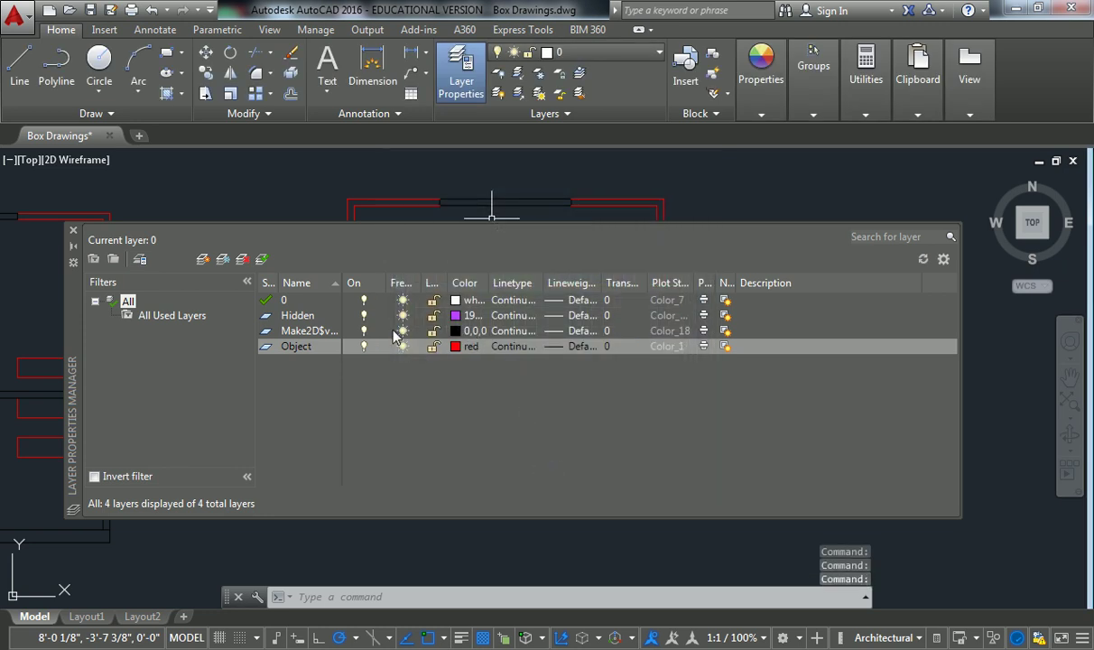
Colour the Make2D layer blue and rename it Cut
click(456, 331)
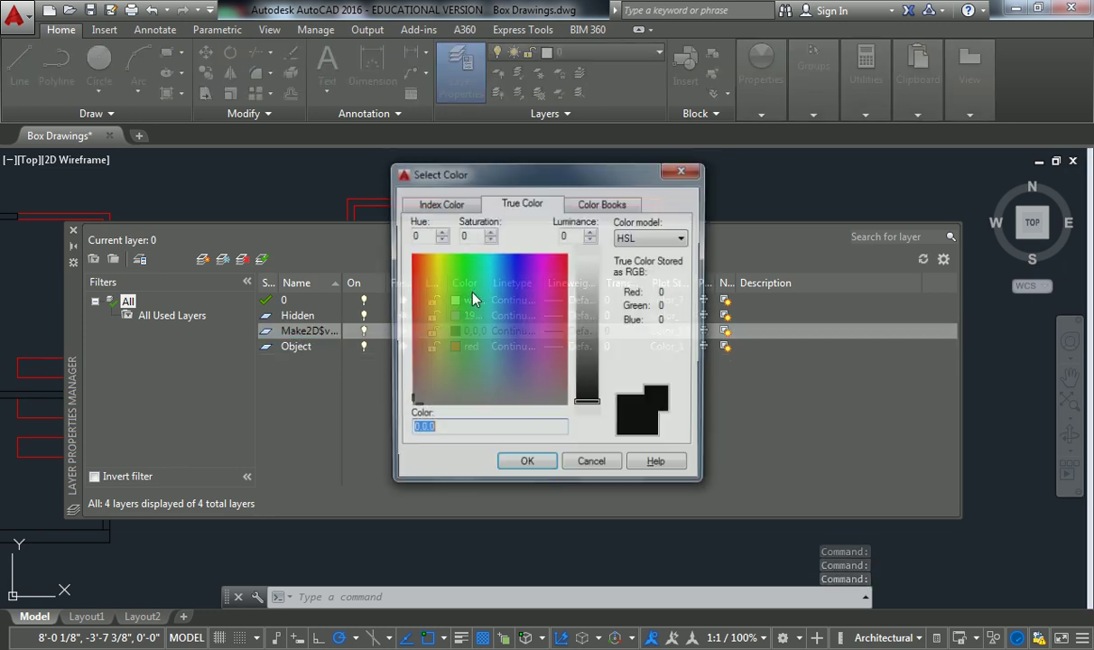
click(432, 202)
click(475, 369)
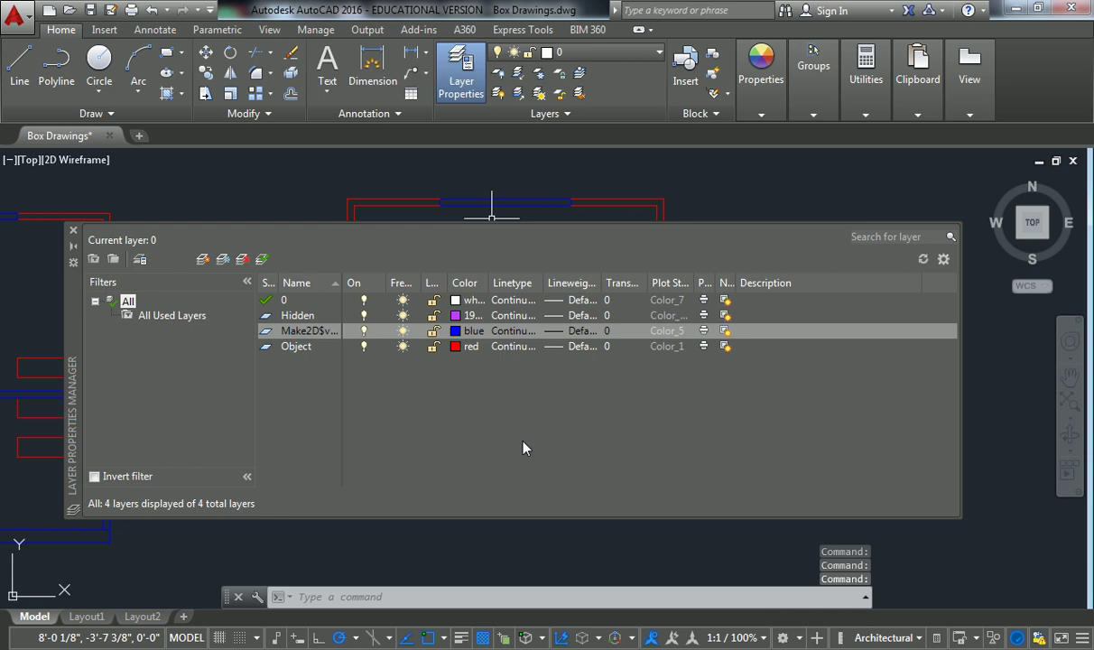
click(301, 331)
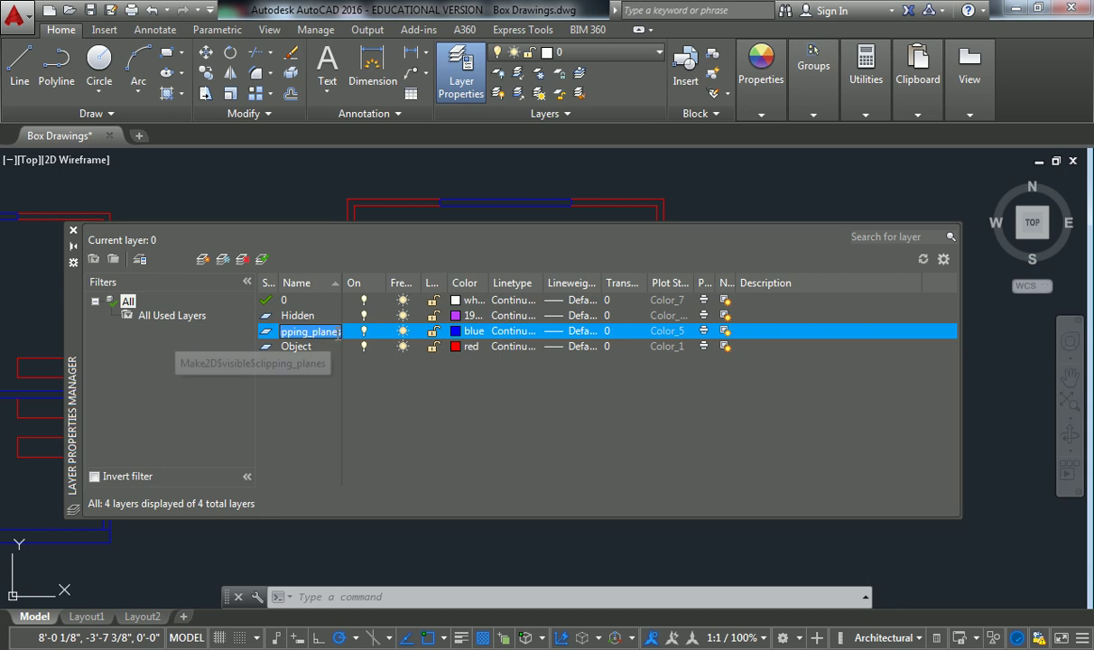
key(BackSpace)
text(Cut)
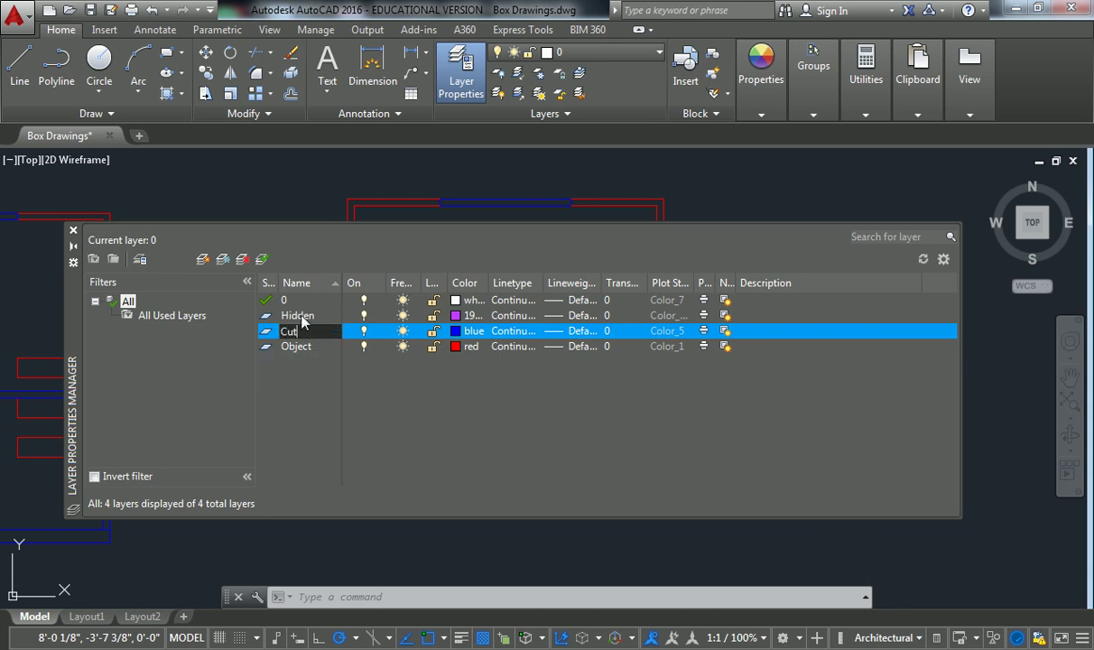
key(Return)
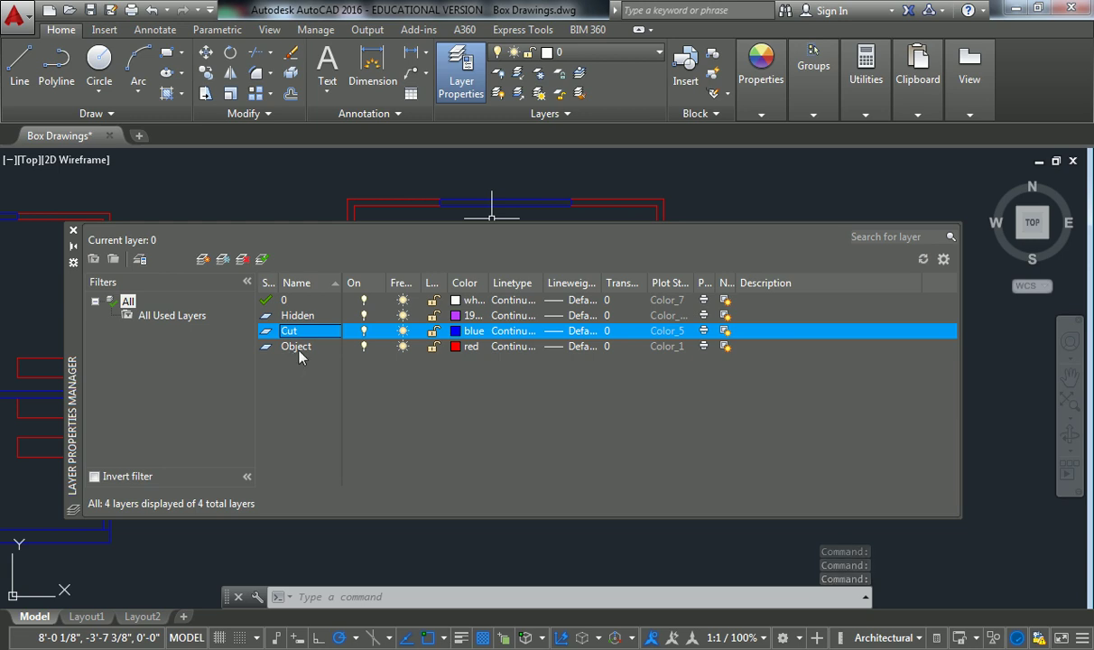
Change the Hidden layer's colour to cyan
click(469, 315)
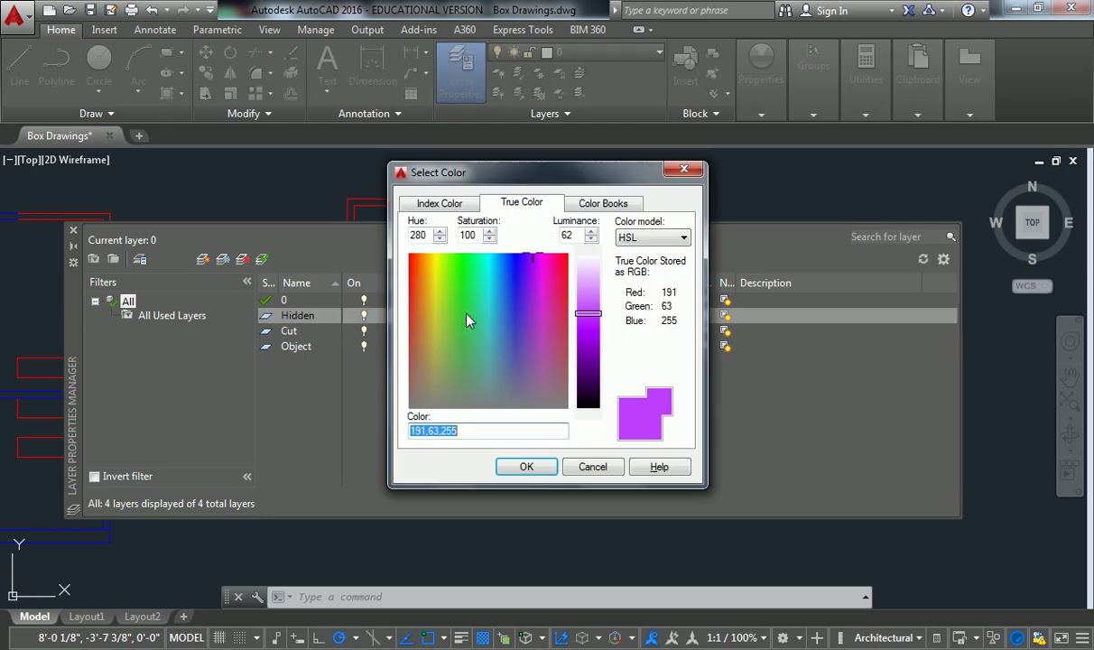
click(440, 203)
click(461, 370)
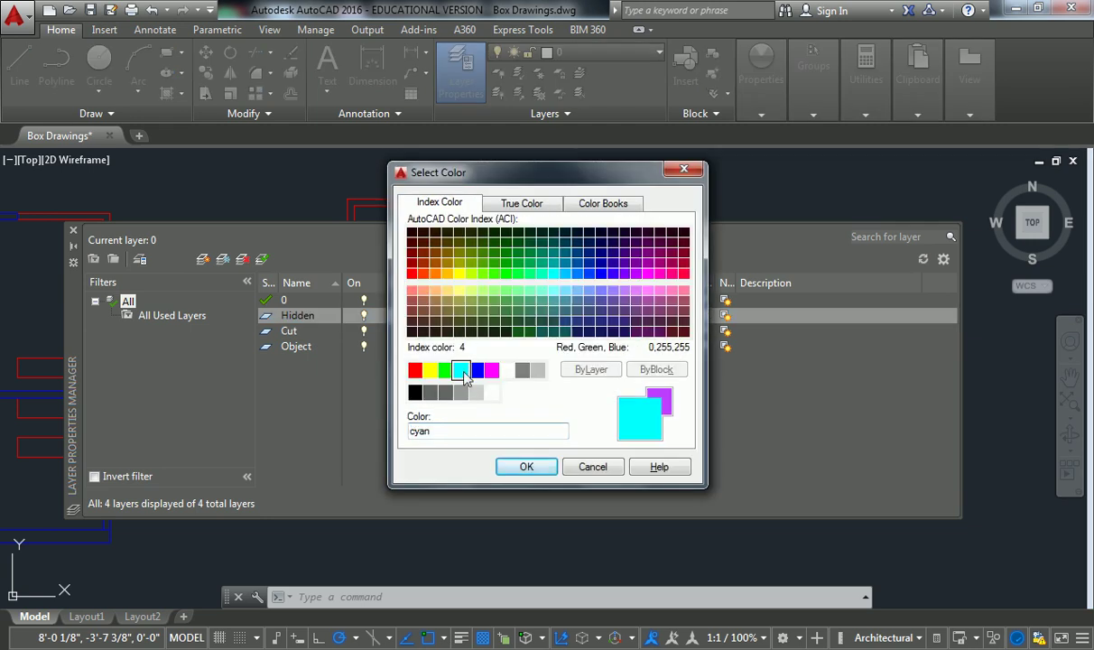
click(519, 466)
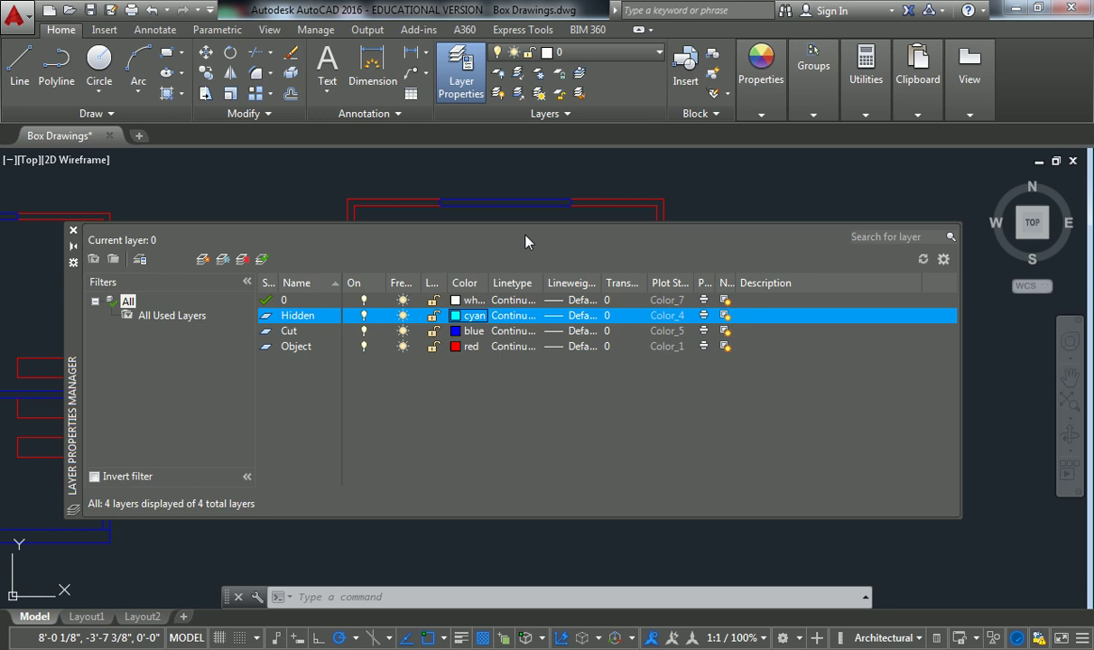
Close the Layer Properties Manager and cancel the accidental selection window
click(74, 231)
click(268, 249)
scroll(350, 276, down, 6)
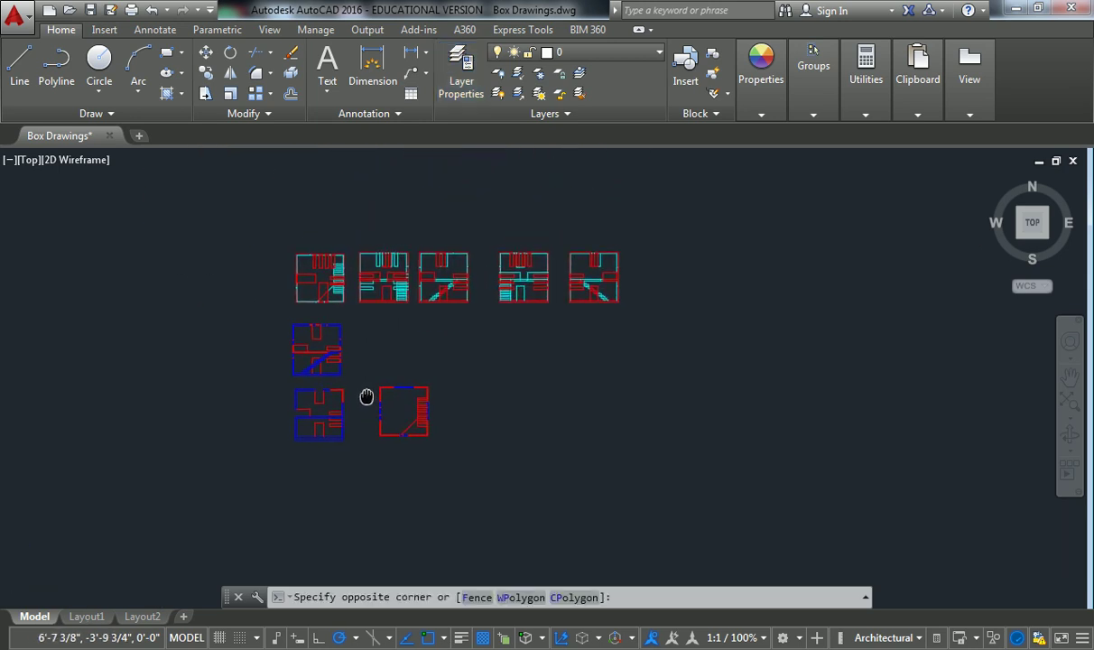
middle_drag(389, 377, 418, 388)
key(Escape)
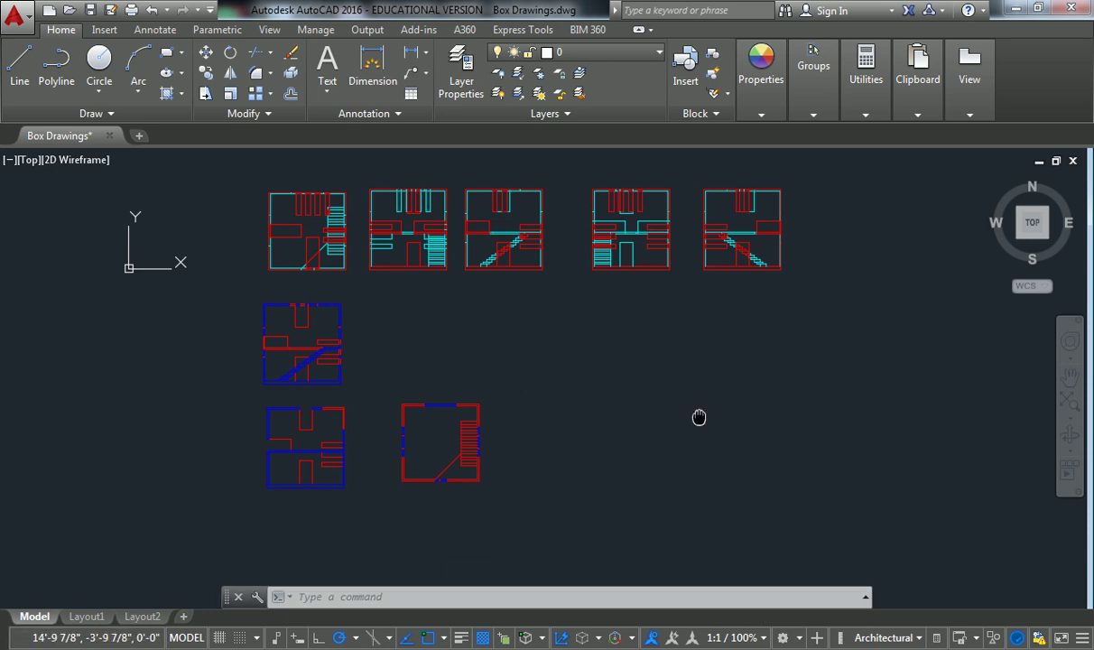
Pan and zoom across the plans to inspect the small red floor plan up close
middle_drag(698, 417, 697, 425)
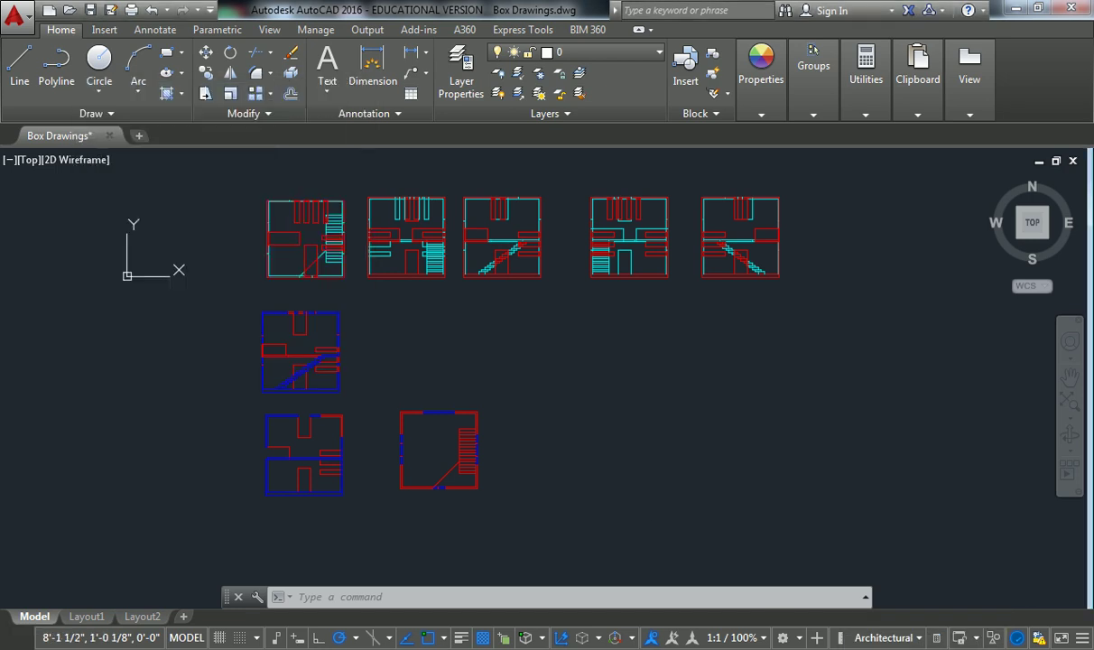
middle_drag(378, 239, 331, 261)
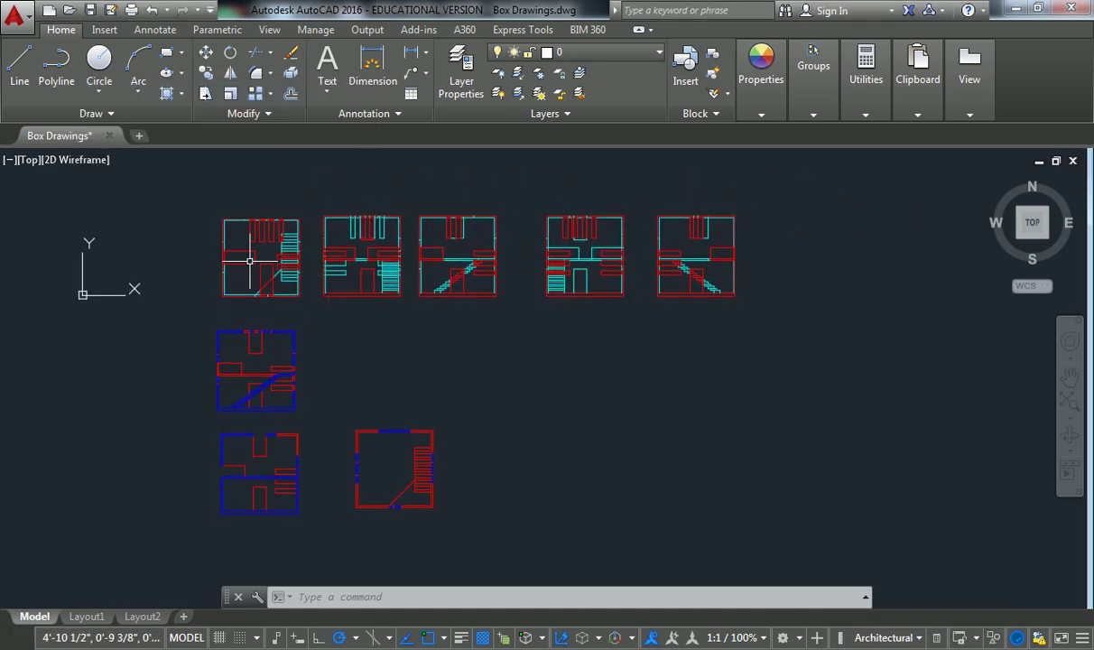
scroll(250, 261, up, 5)
scroll(408, 255, down, 3)
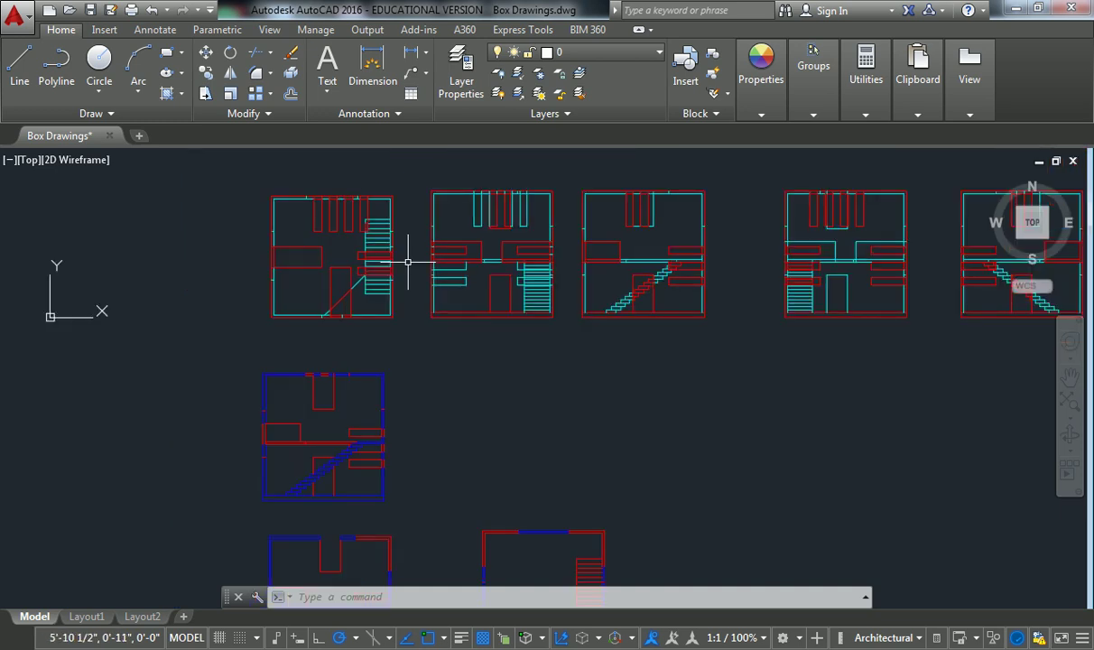
scroll(408, 262, down, 4)
scroll(434, 293, up, 2)
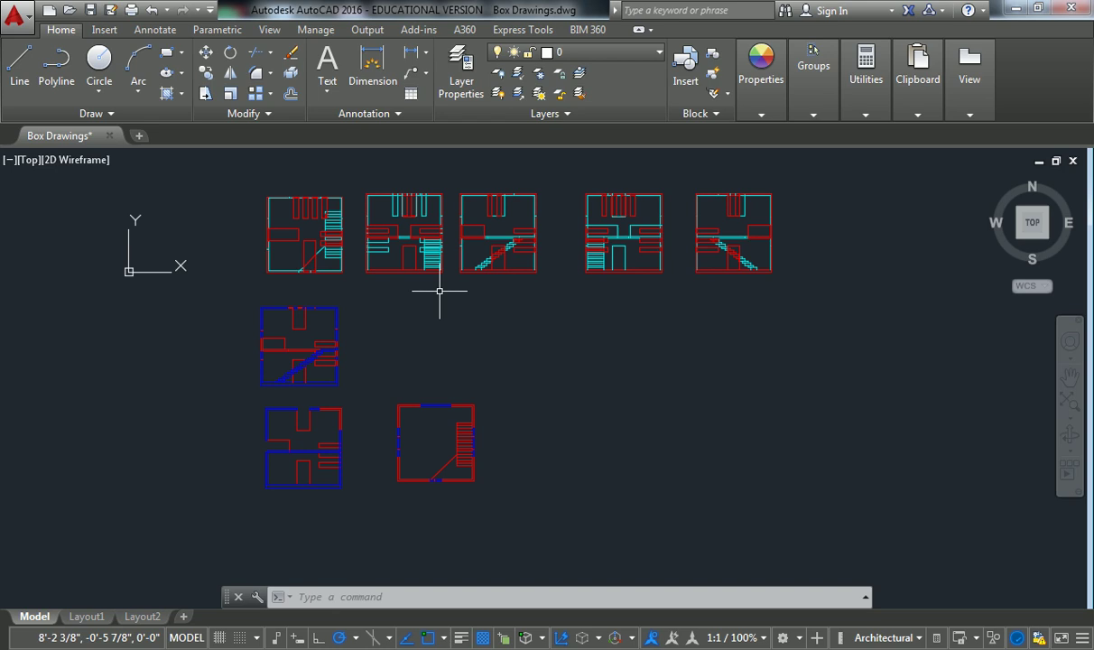
middle_drag(424, 284, 420, 288)
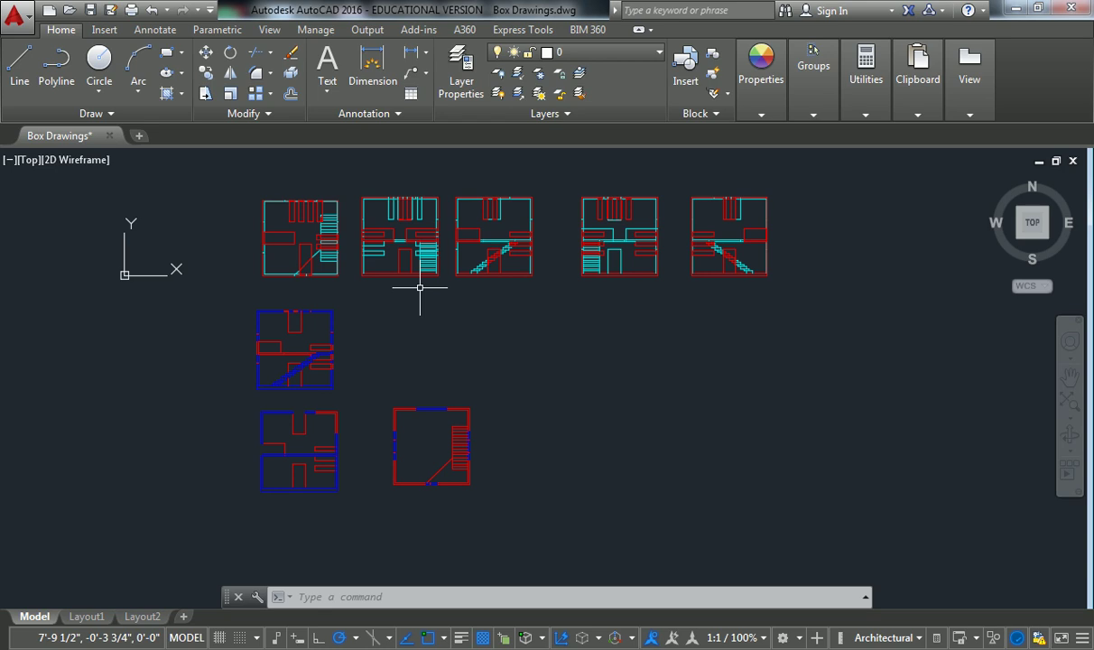
middle_drag(420, 288, 401, 299)
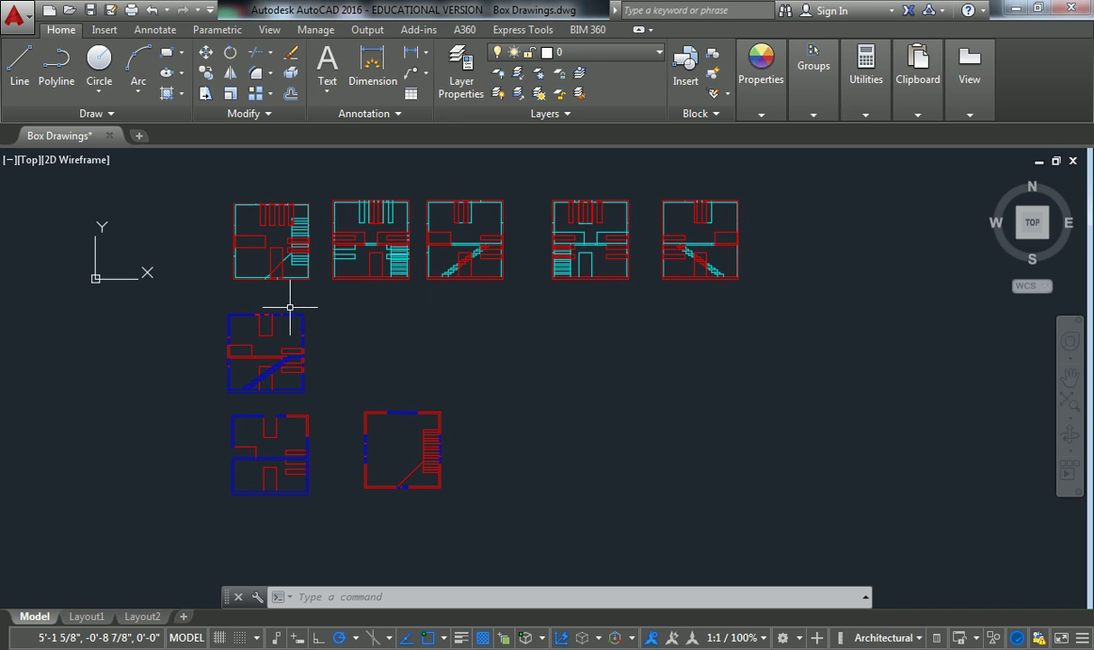
middle_drag(298, 308, 359, 280)
scroll(500, 420, up, 4)
scroll(500, 421, up, 2)
middle_drag(457, 408, 420, 298)
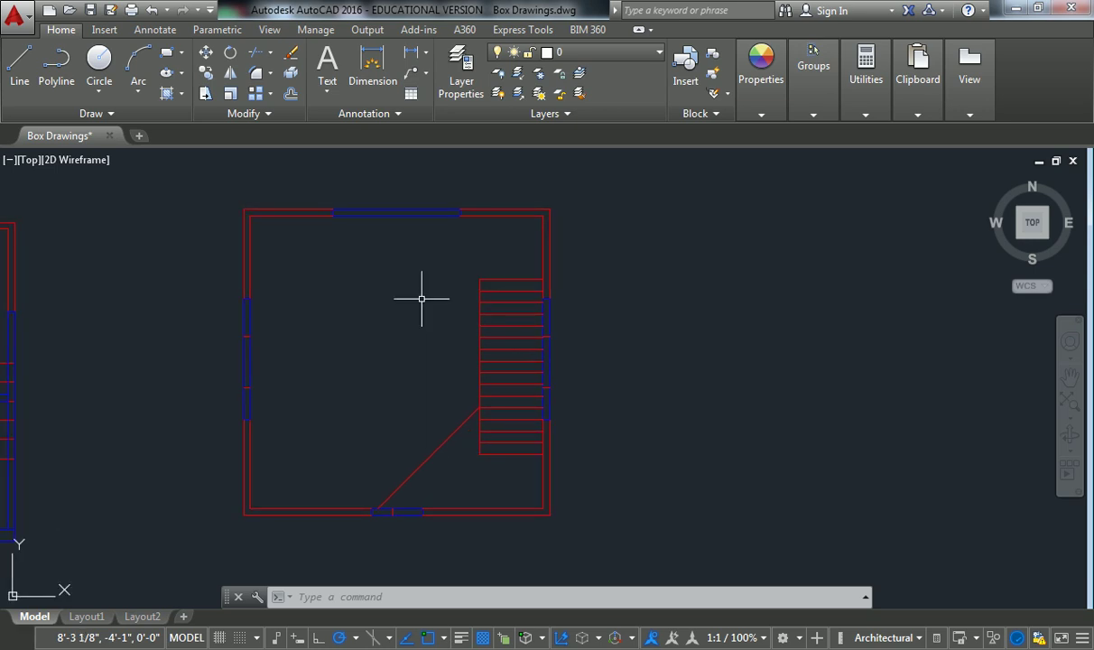
mouse_move(86, 622)
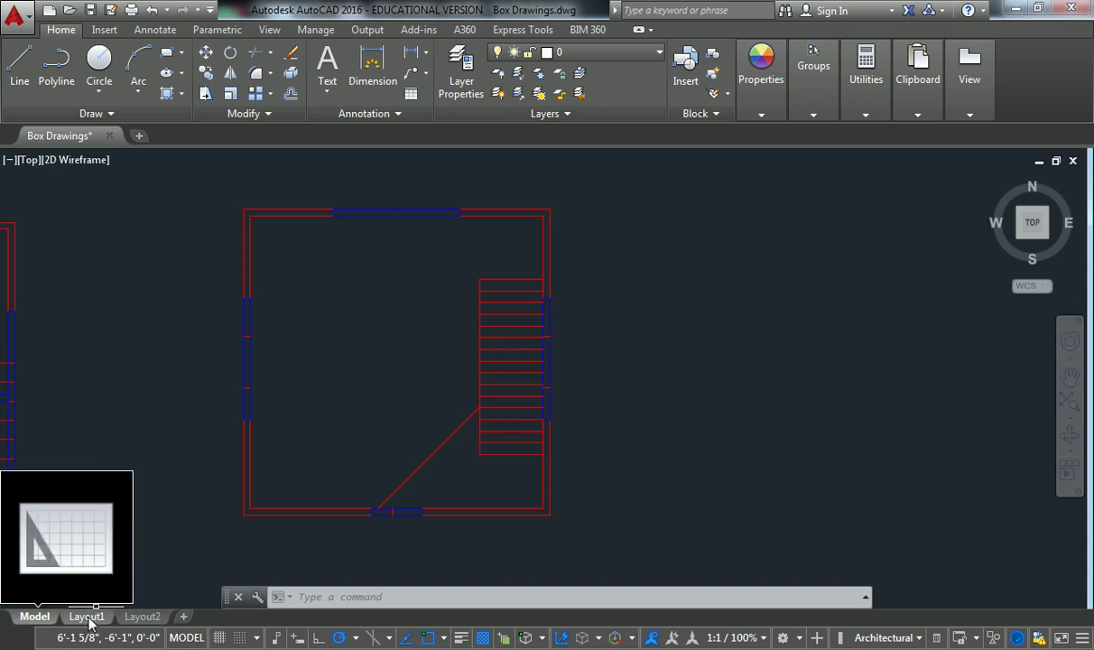
Switch to Layout1 and zoom out to see all eight box plans on the sheet
click(87, 617)
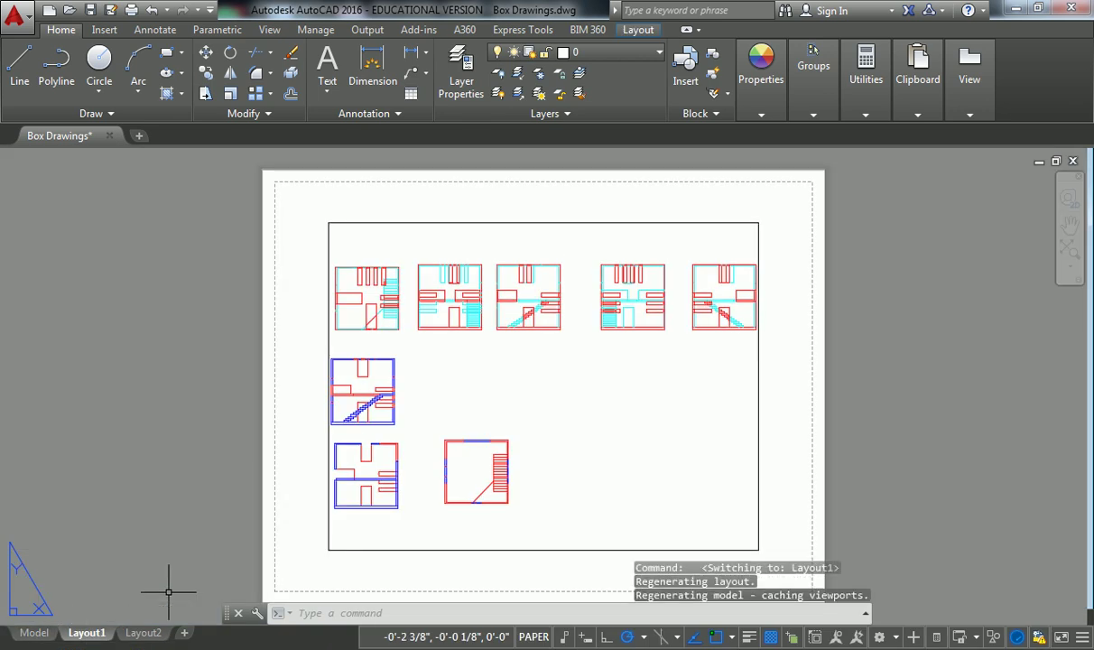
middle_drag(554, 405, 516, 398)
scroll(511, 392, down, 2)
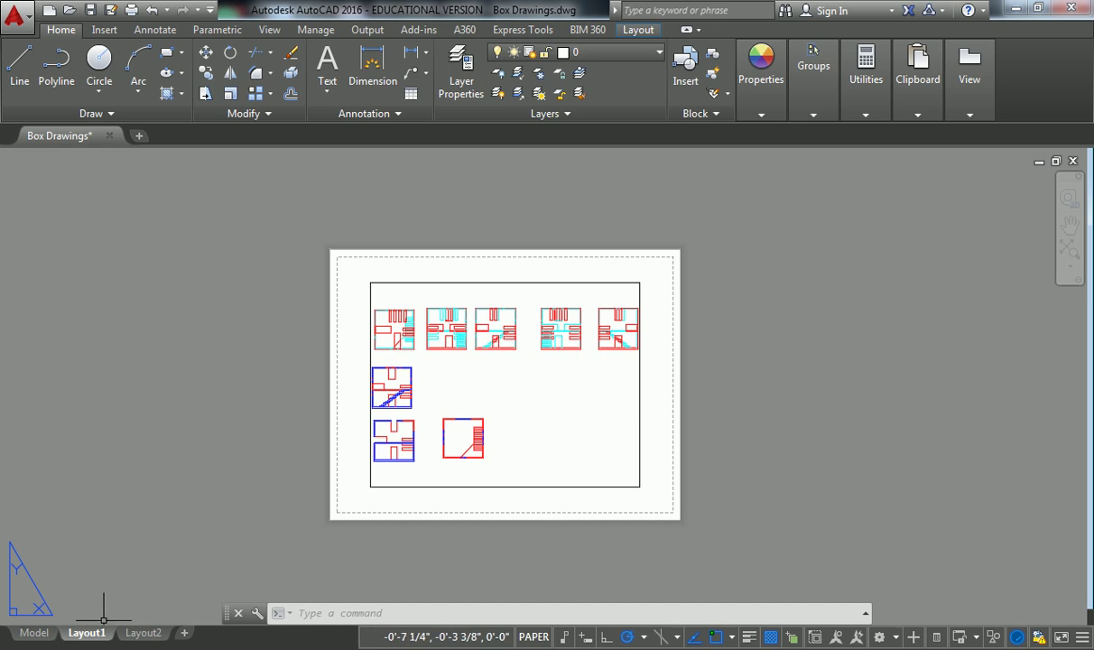
mouse_move(91, 637)
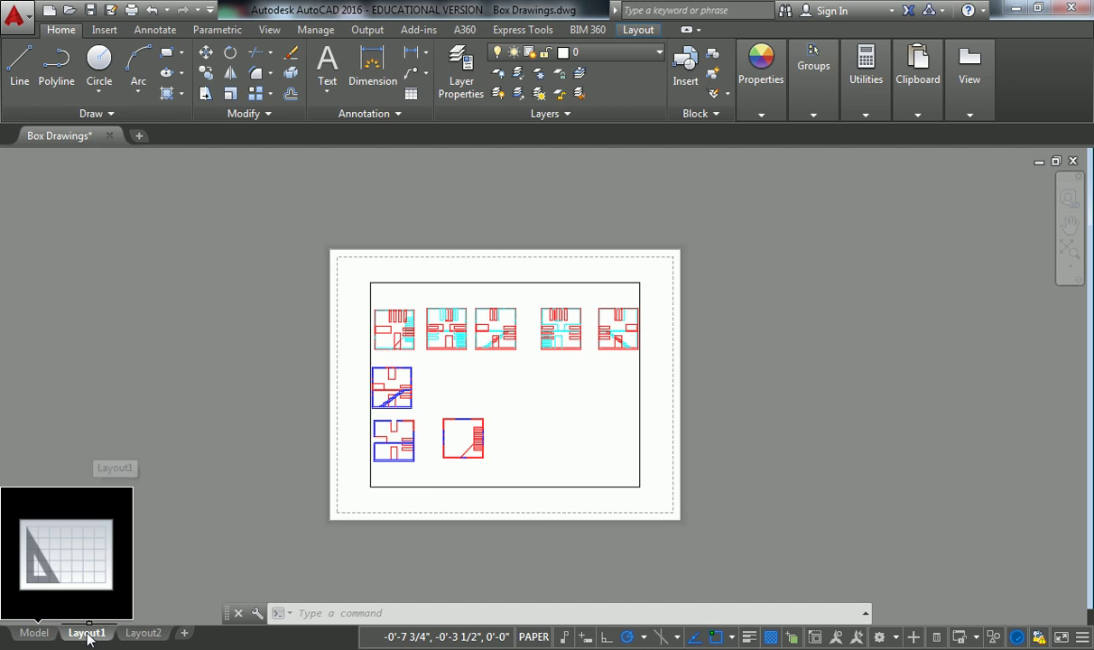
Open Layout1's Page Setup Manager and its settings dialog, then close both without changes
right_click(87, 638)
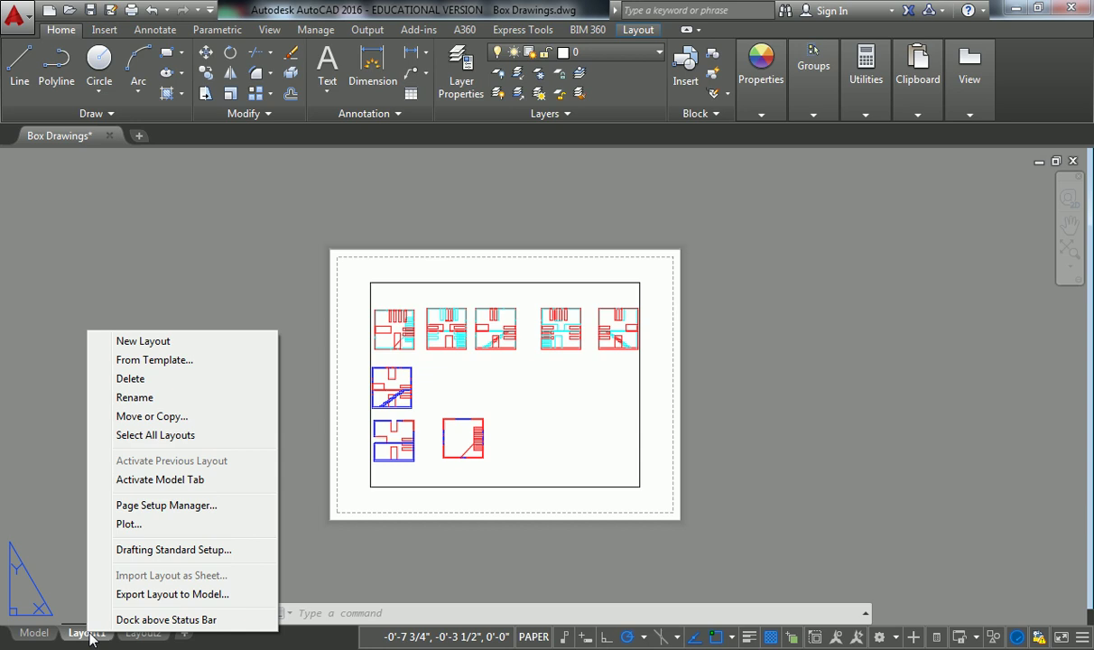
click(162, 507)
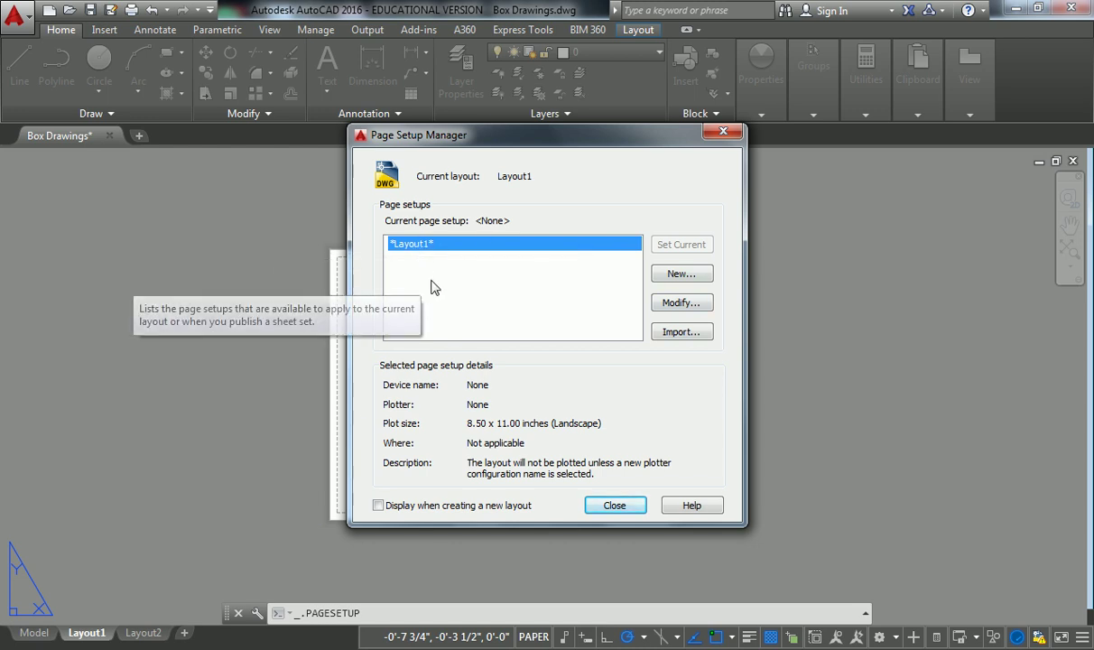
click(679, 303)
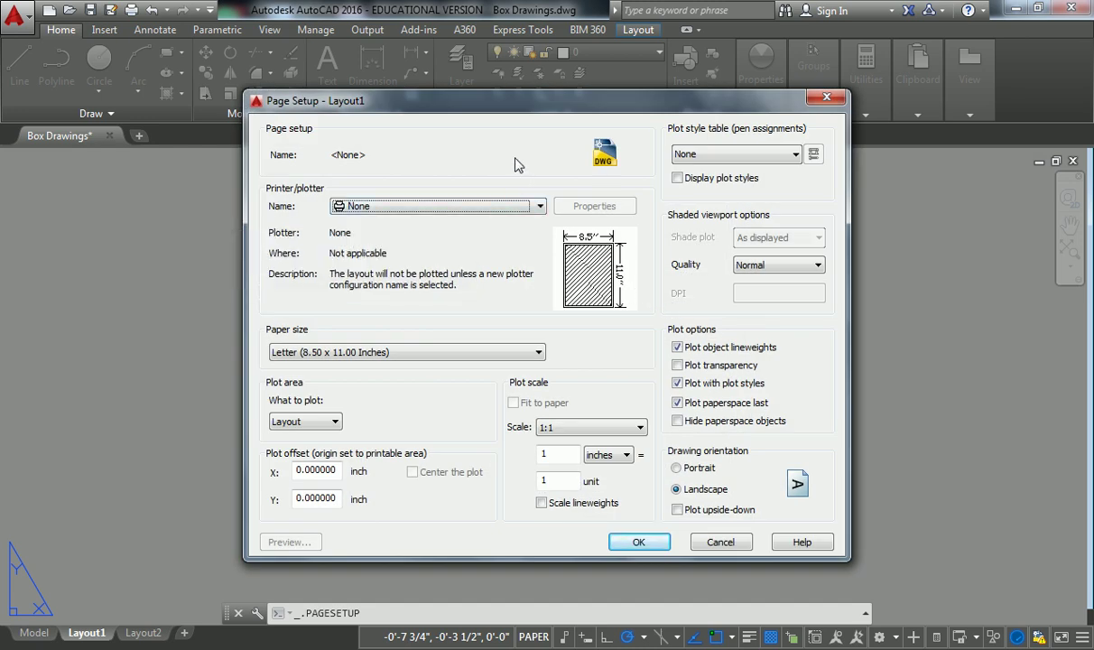
drag(505, 94, 487, 79)
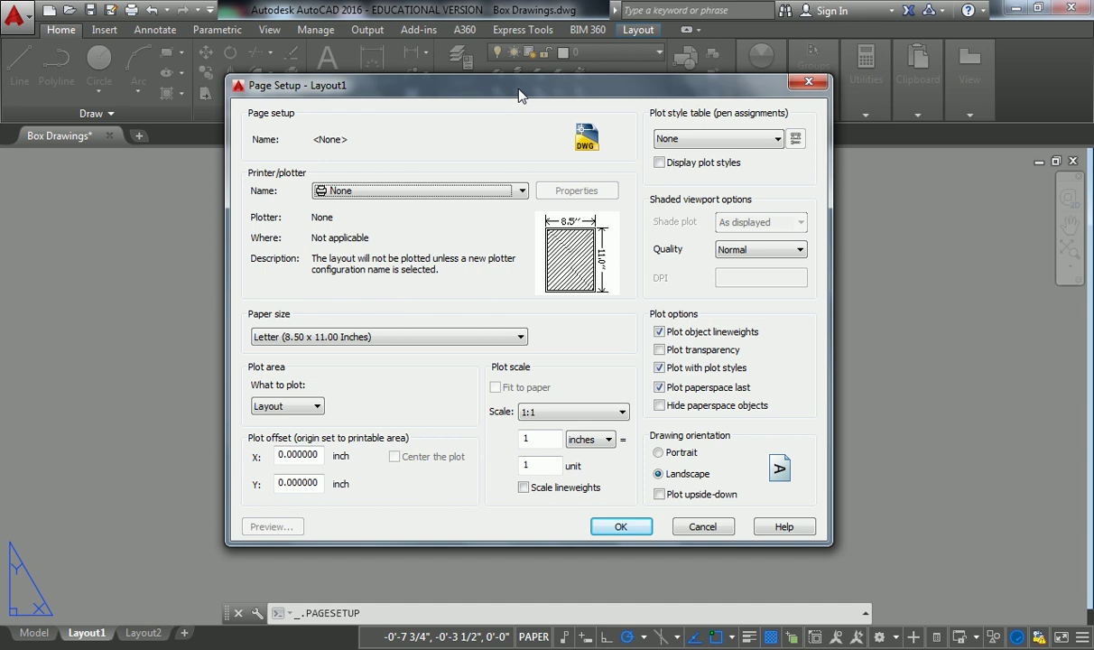
click(809, 82)
click(710, 148)
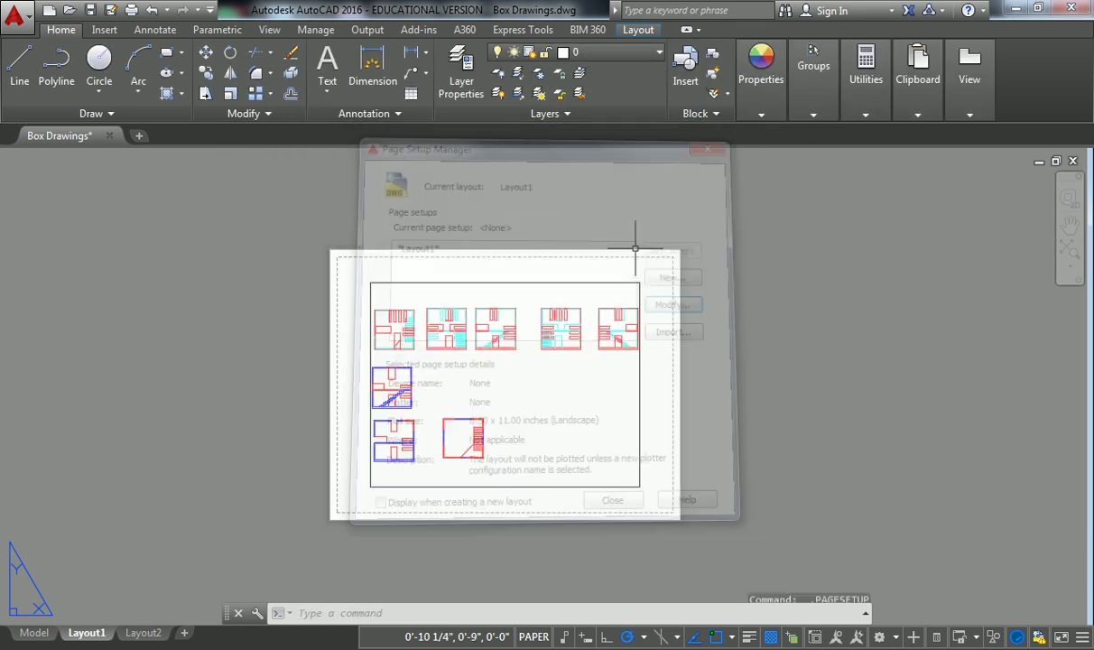
Reopen the Page Setup Manager from the Layout1 tab's menu
mouse_move(97, 639)
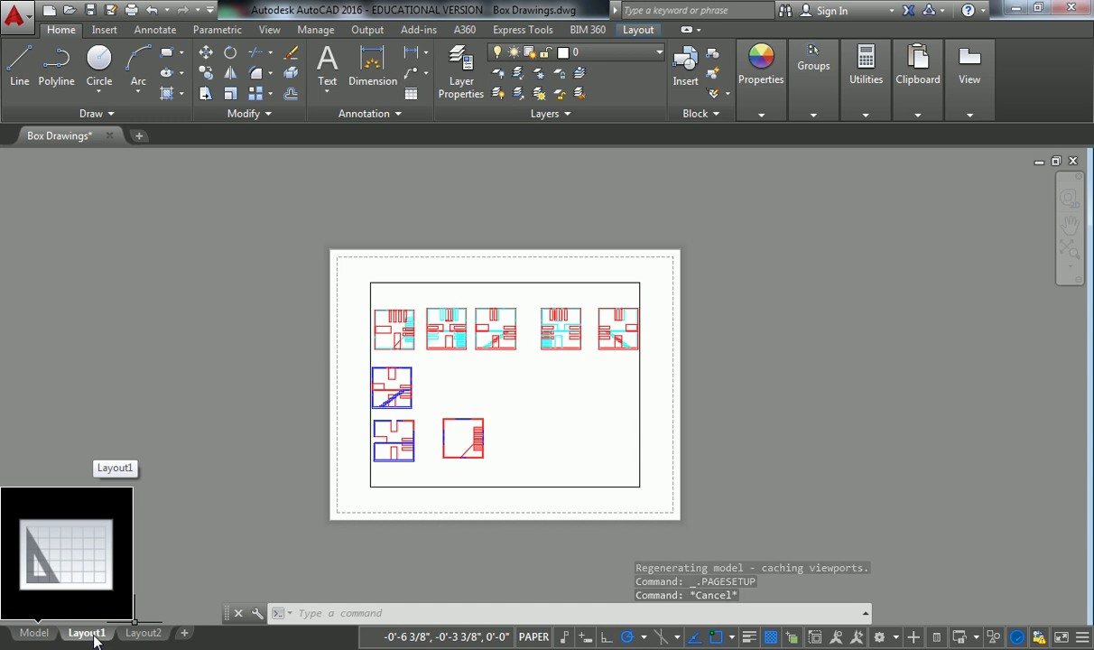
right_click(96, 639)
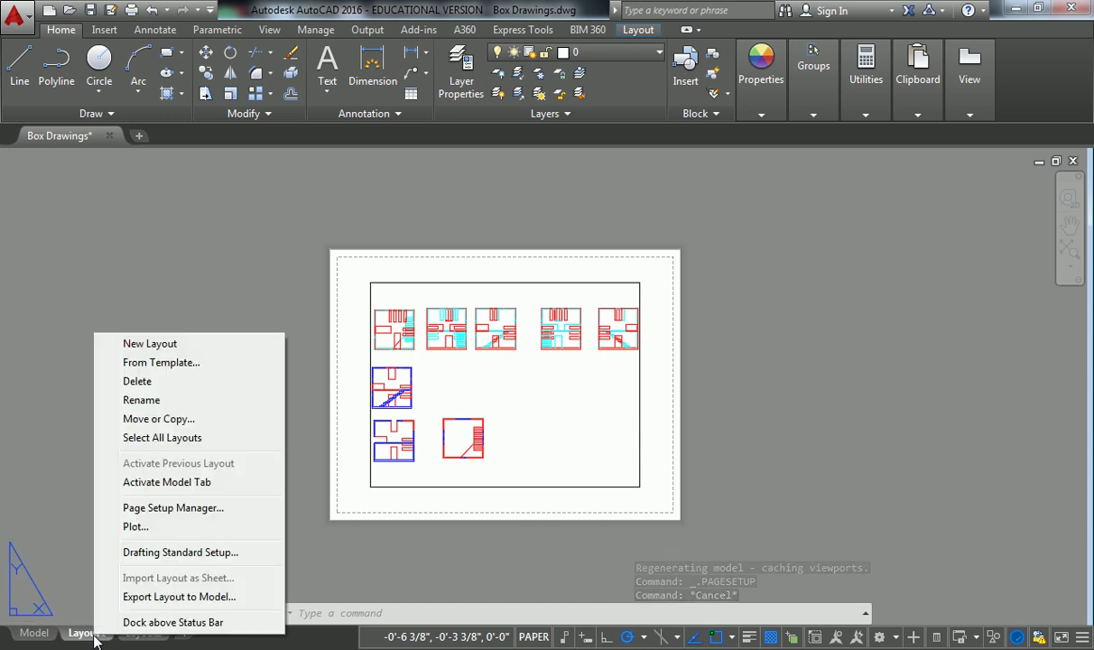
click(158, 507)
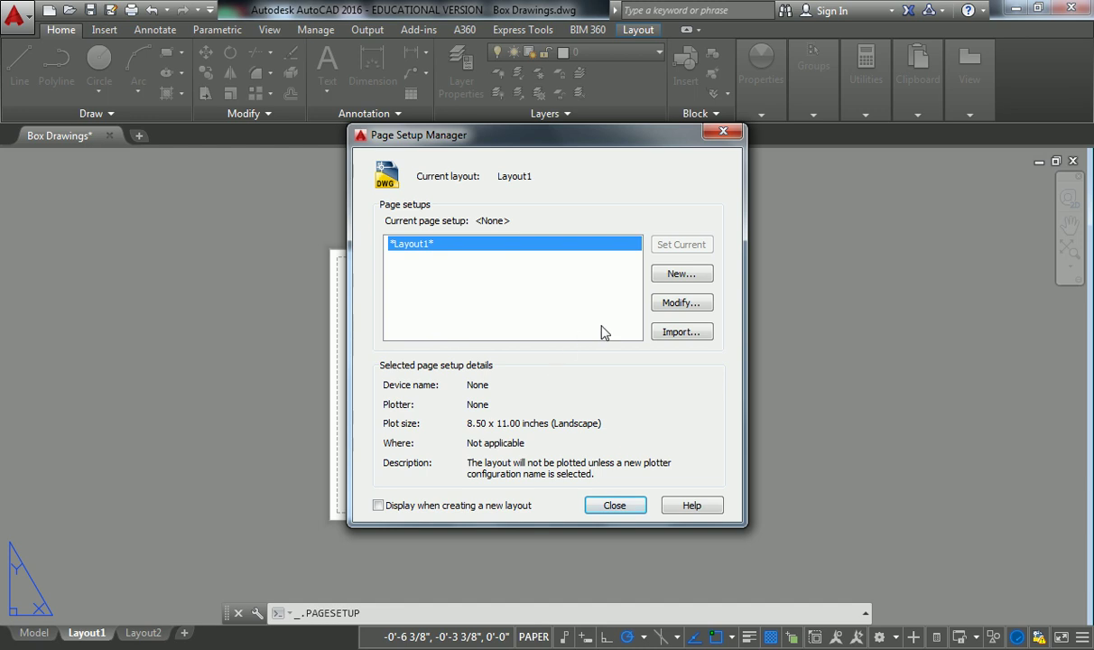
Open the Page Setup dialog for Layout1 with Modify
click(679, 303)
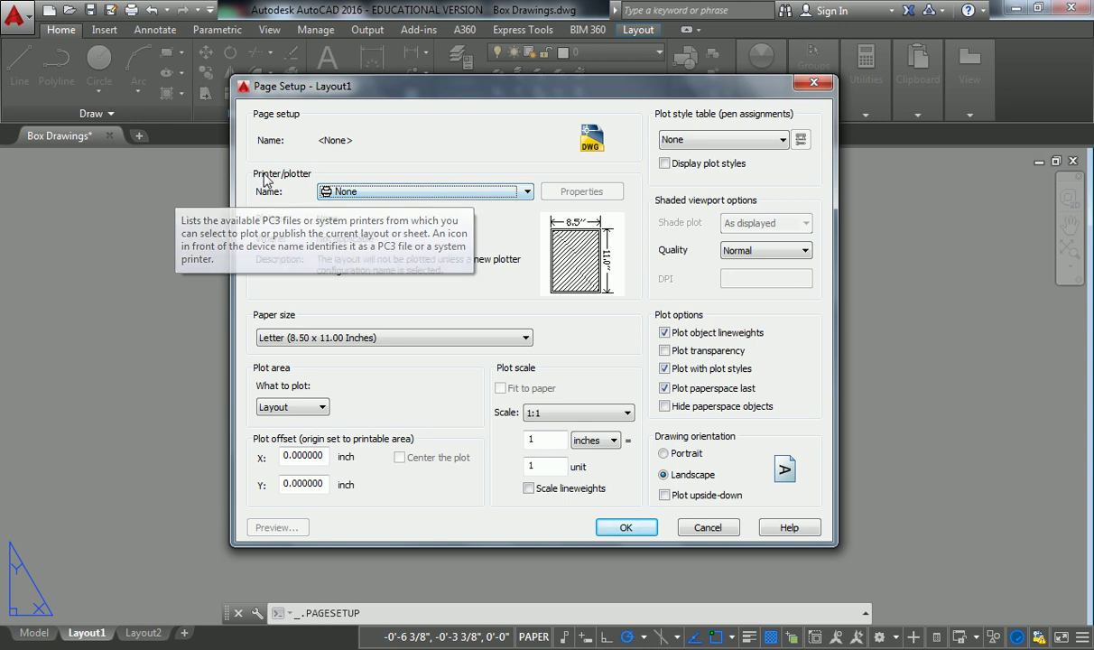
Choose Adobe PDF as Layout1's printer/plotter
click(357, 195)
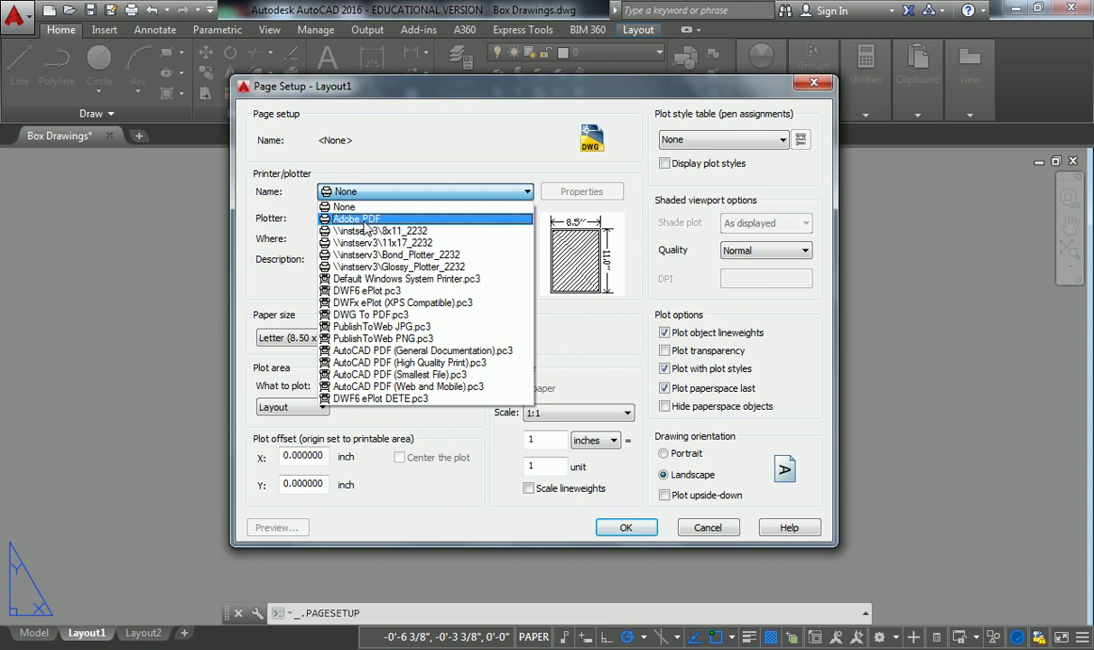
click(363, 222)
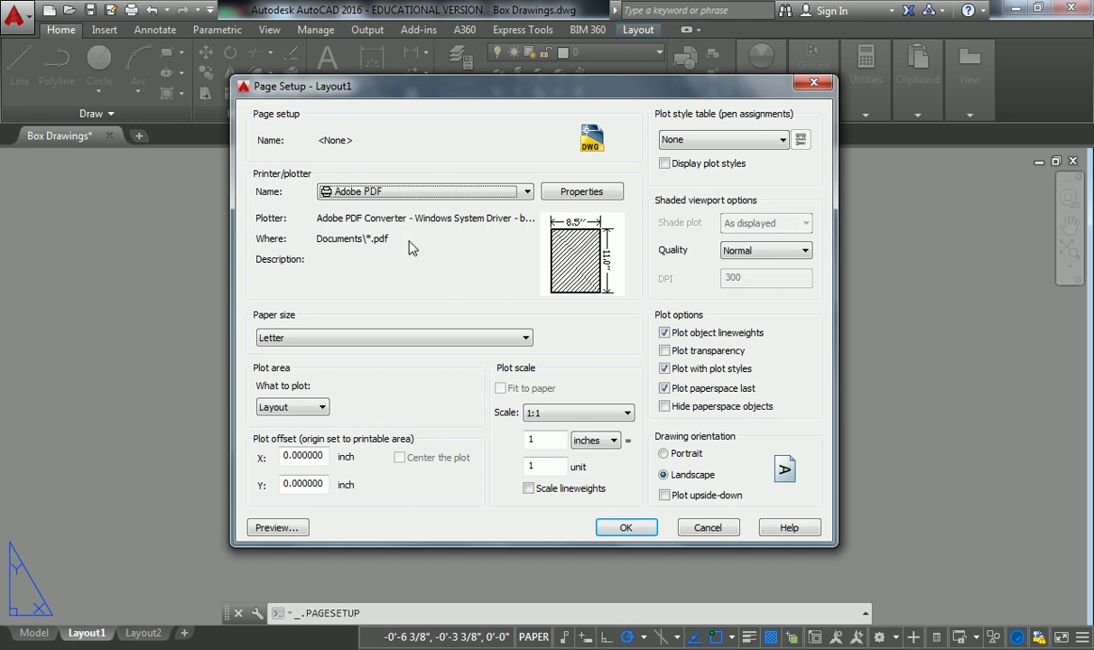
click(410, 343)
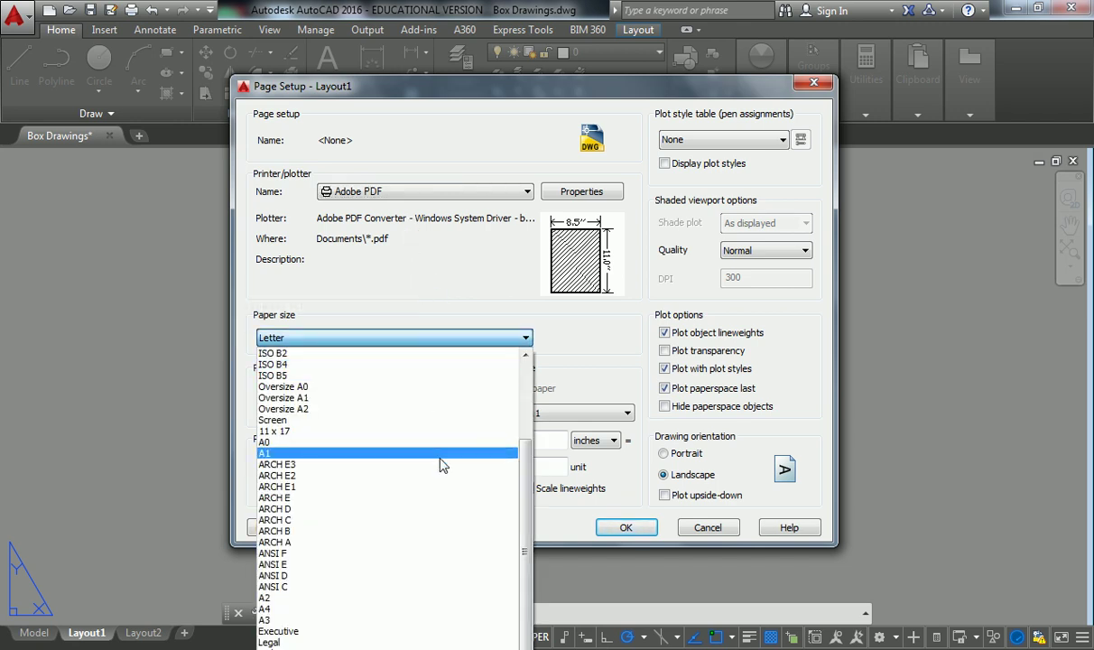
Scroll through the paper size list to find ARCH E
scroll(442, 467, up, 4)
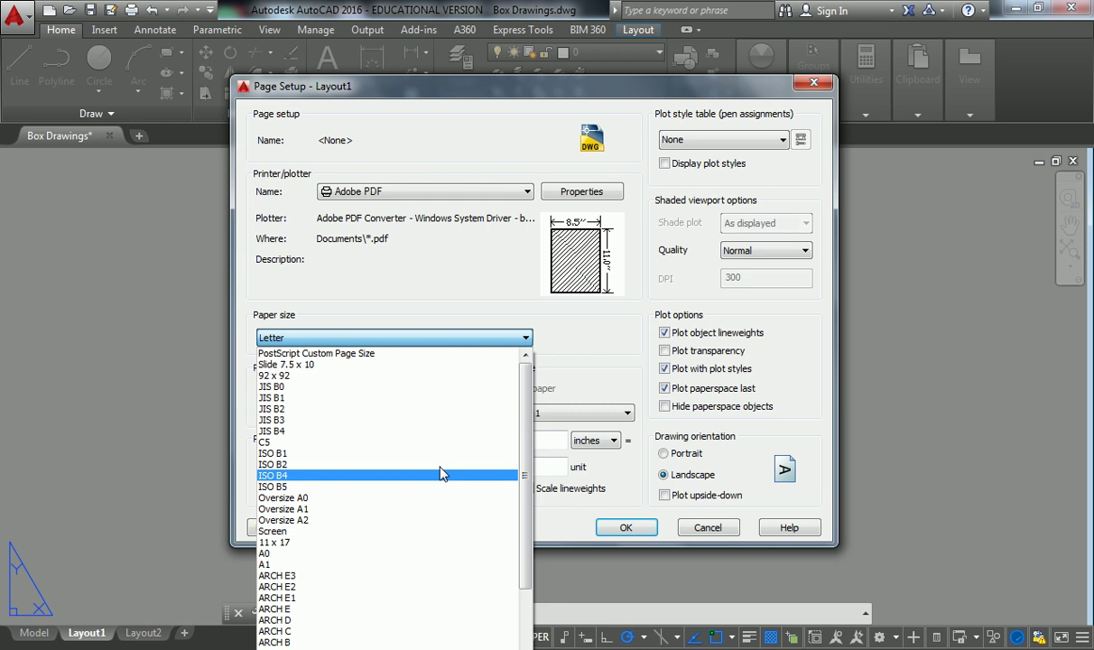
scroll(442, 478, down, 3)
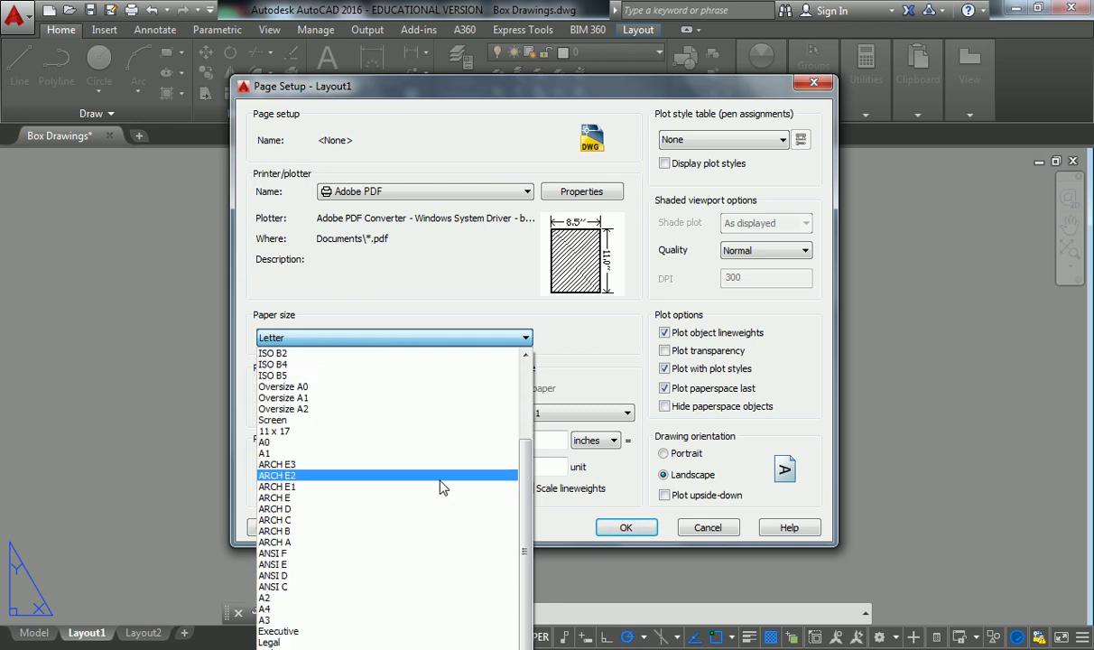
scroll(442, 487, up, 3)
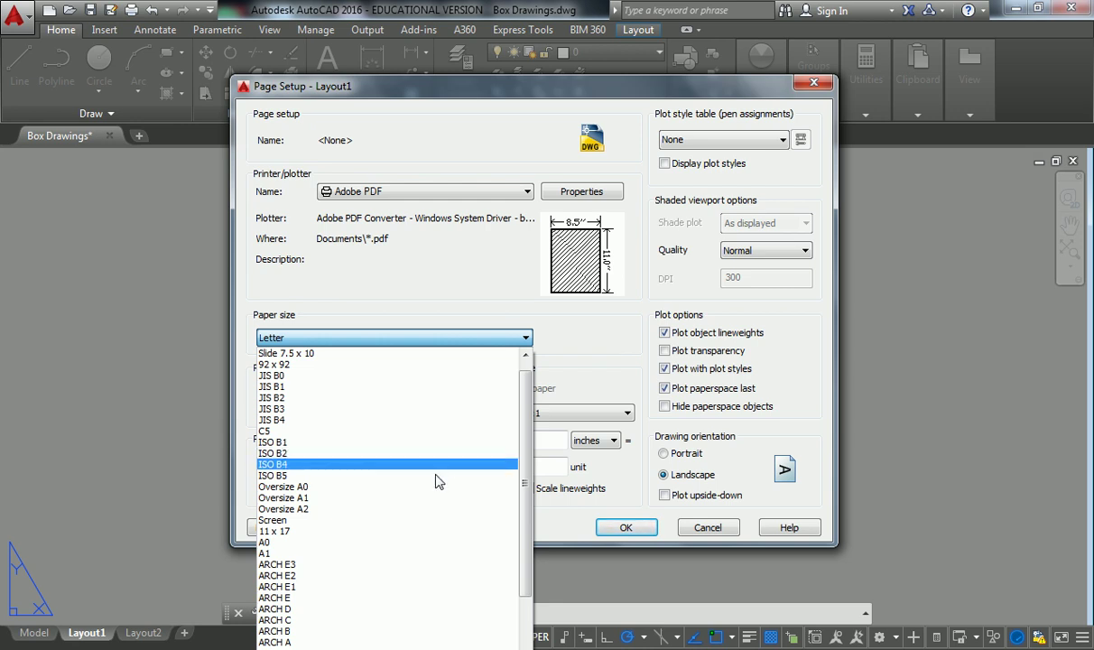
scroll(398, 537, down, 1)
scroll(397, 536, down, 2)
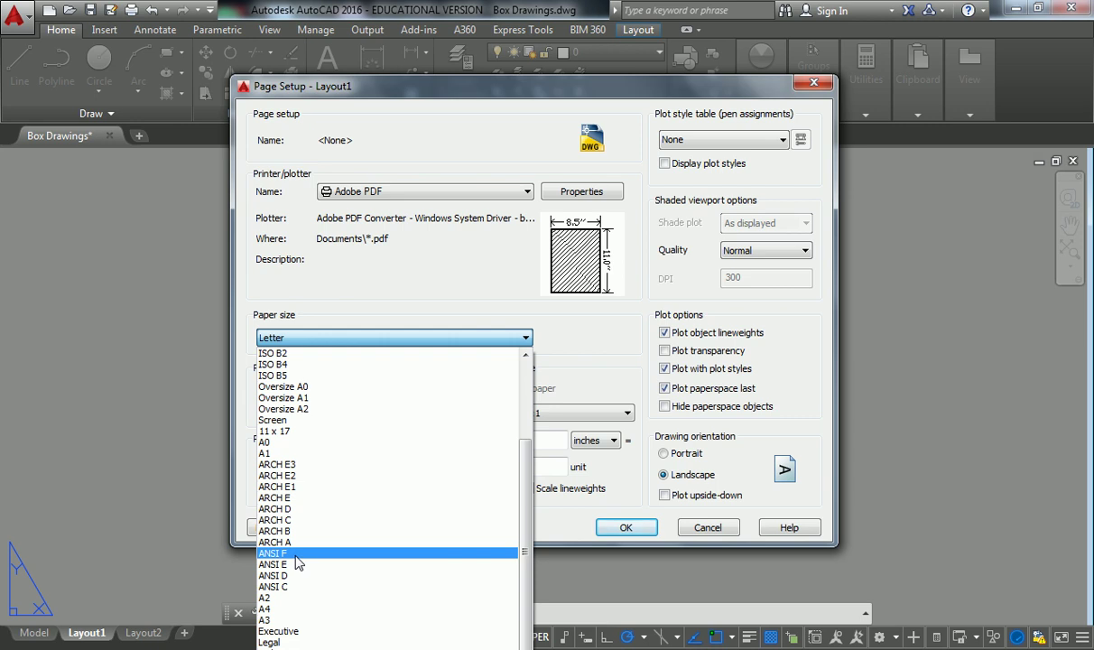
scroll(298, 541, up, 4)
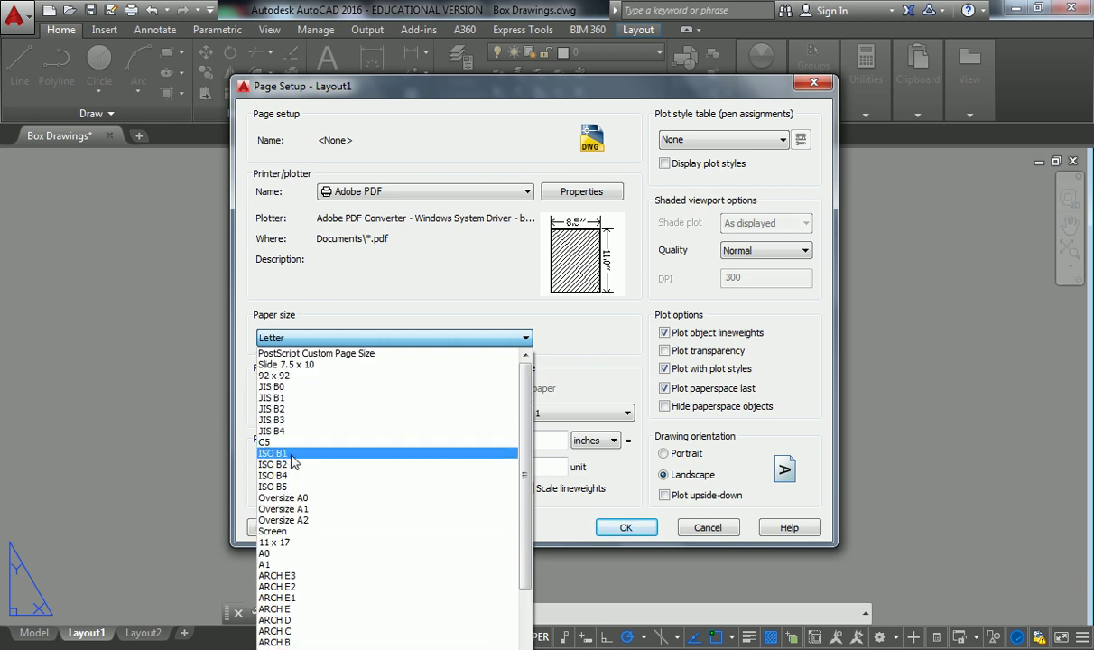
scroll(296, 505, down, 3)
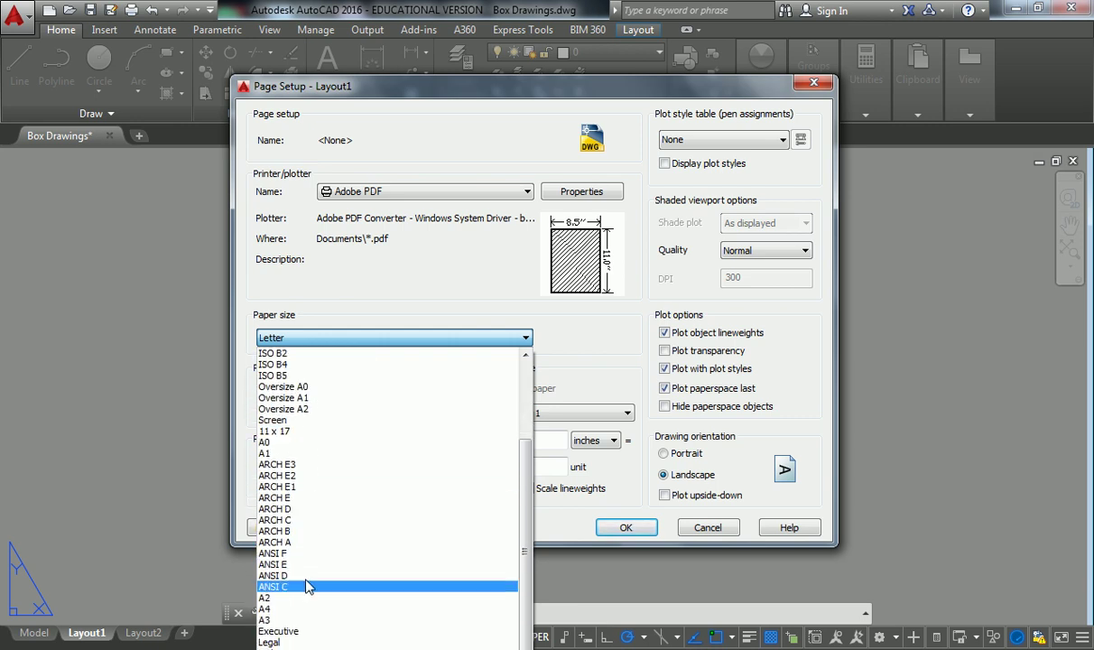
Try ARCH E and ARCH E1 paper sizes, then set the paper back to Letter
click(331, 497)
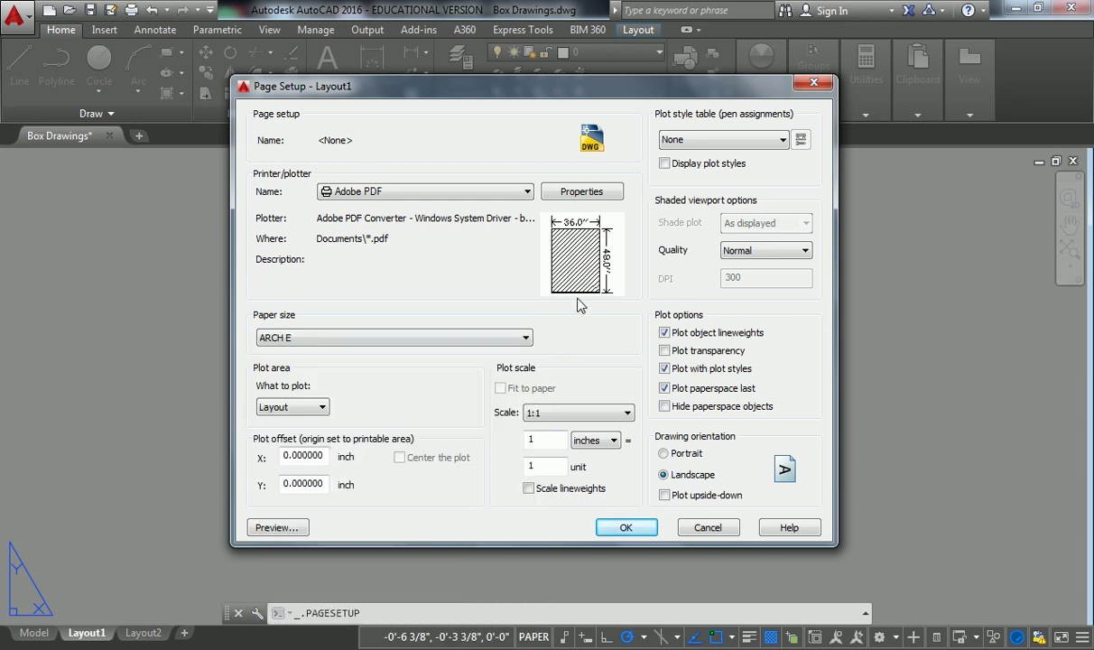
mouse_move(614, 273)
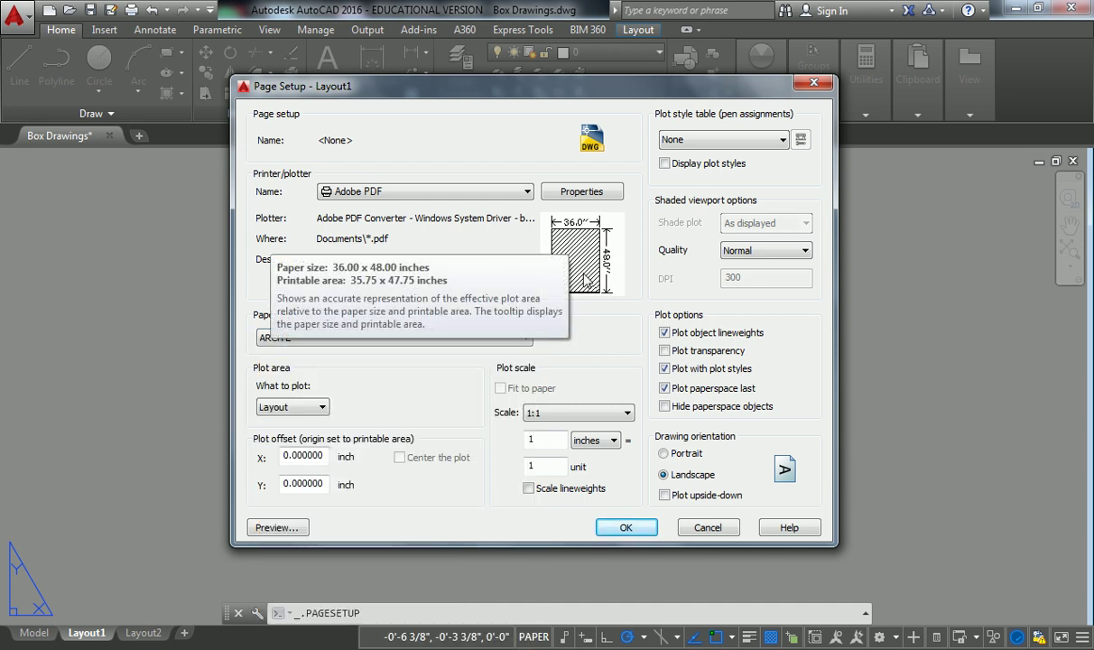
click(434, 336)
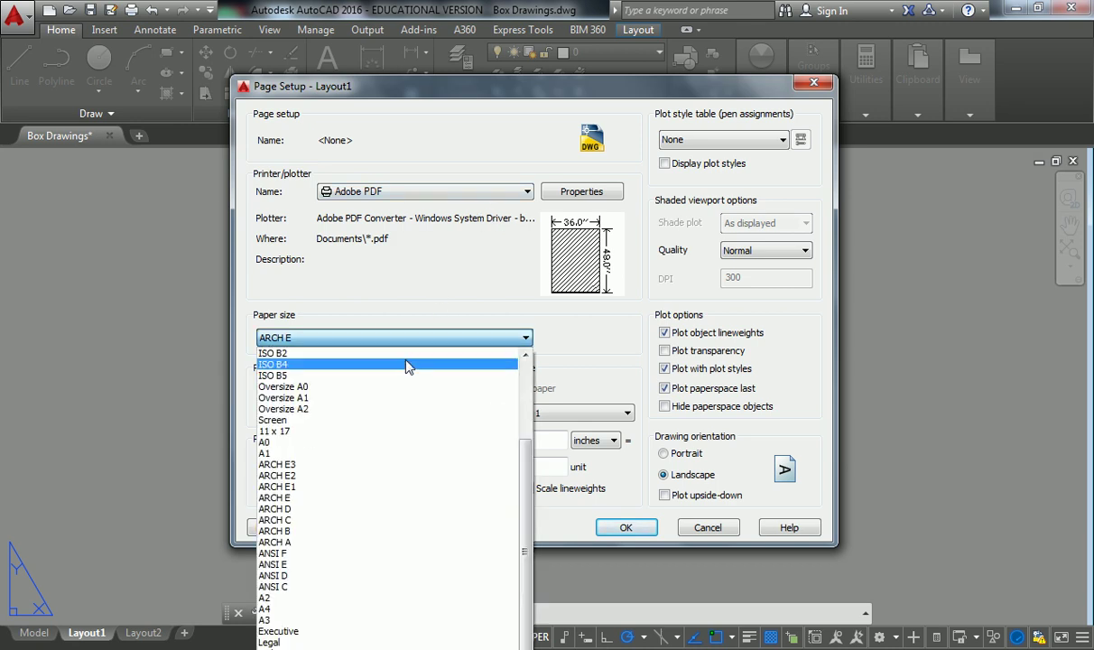
click(334, 485)
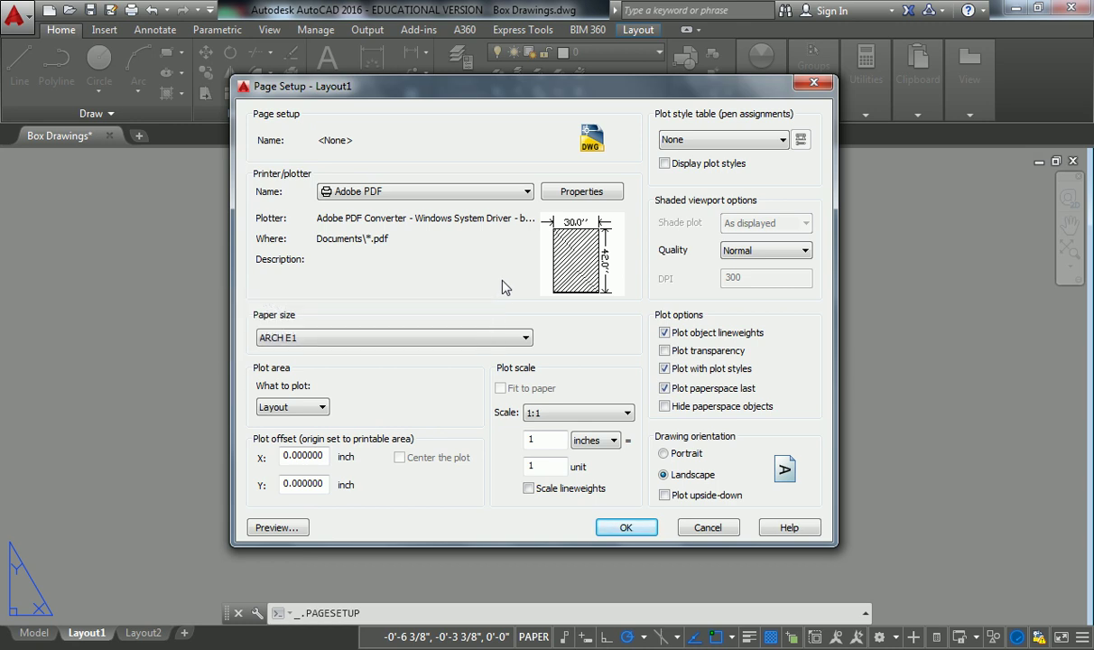
click(430, 337)
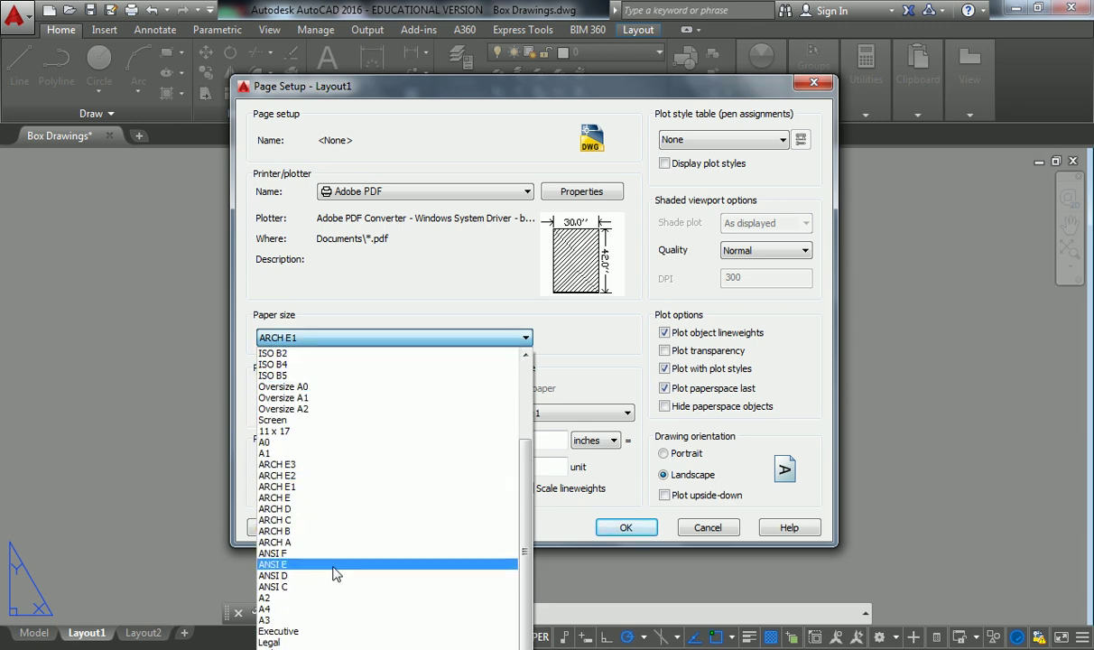
click(271, 646)
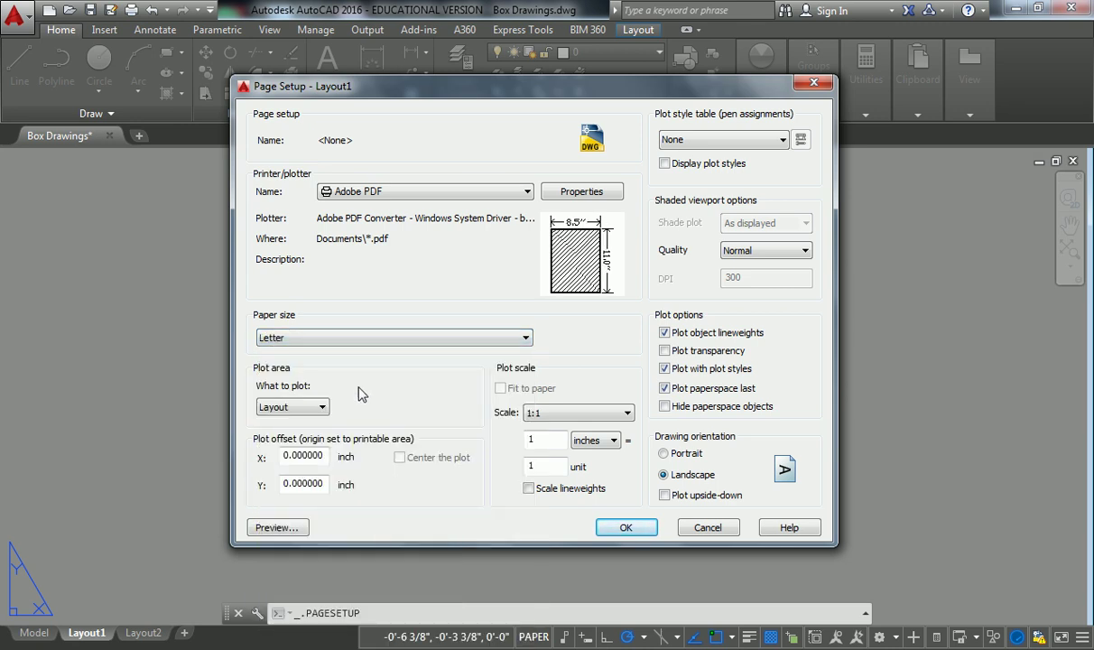
click(286, 403)
click(310, 411)
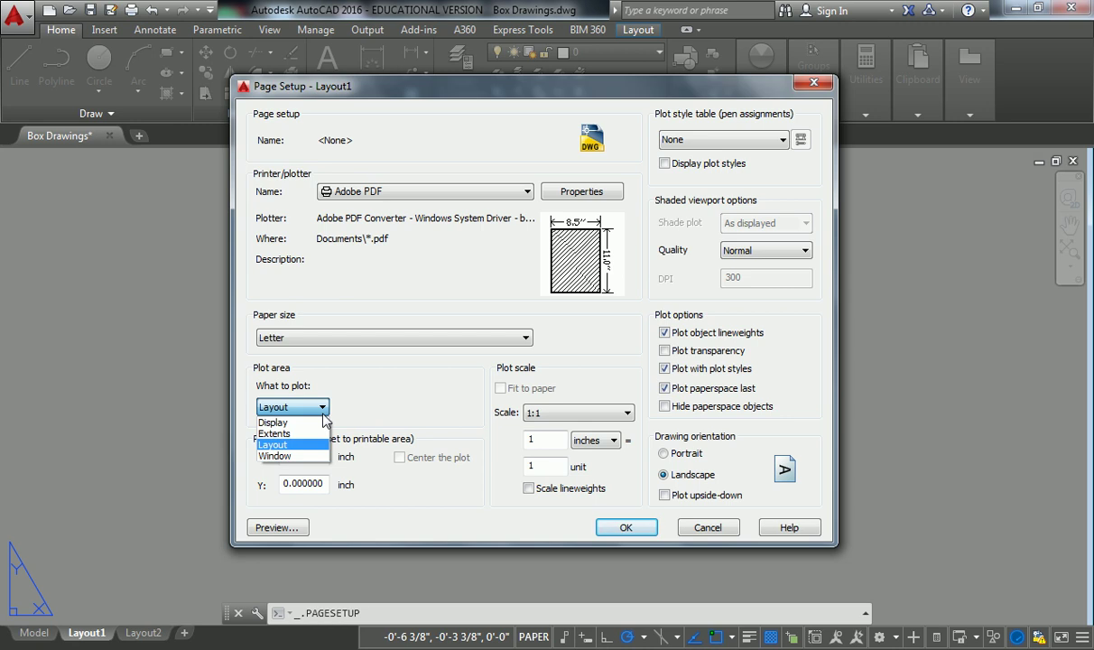
click(295, 456)
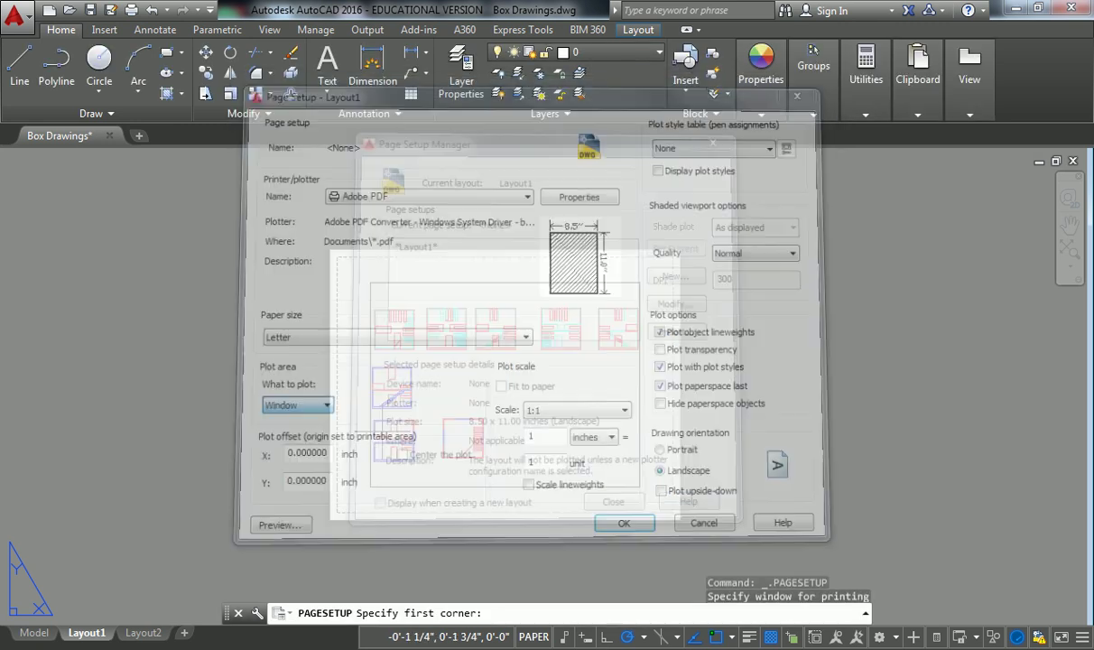
click(350, 264)
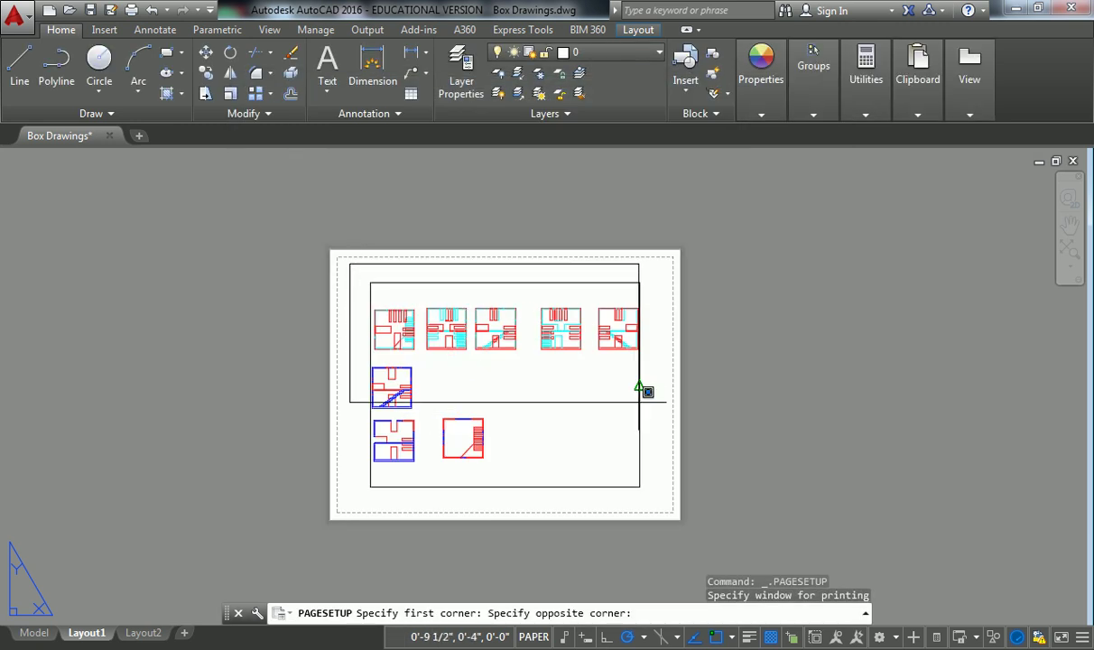
click(666, 478)
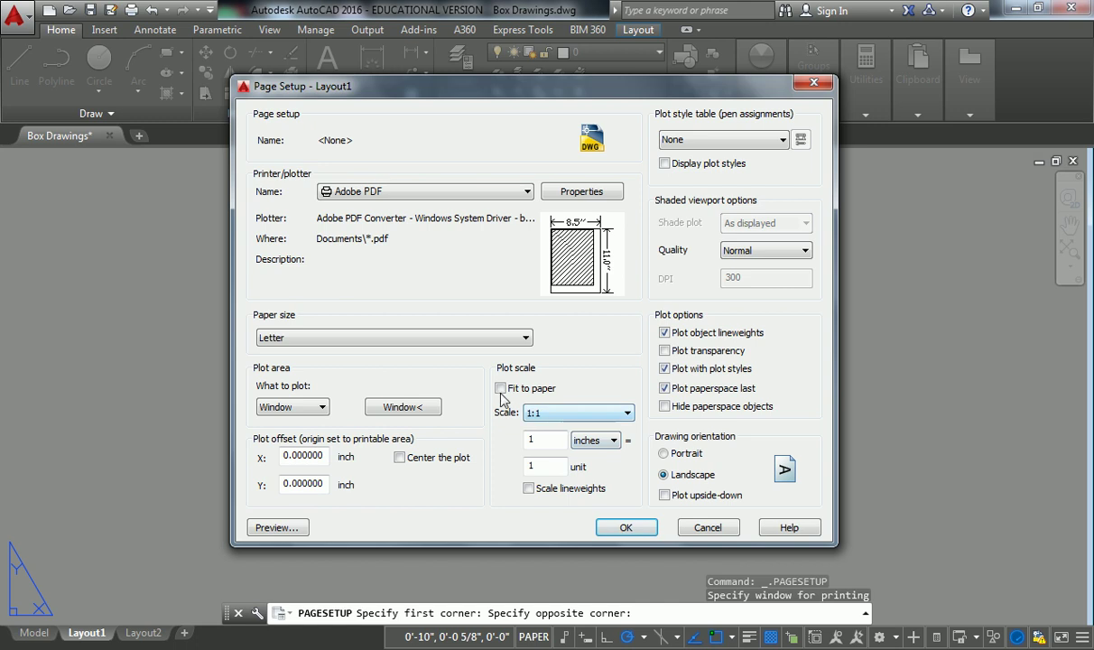
click(318, 407)
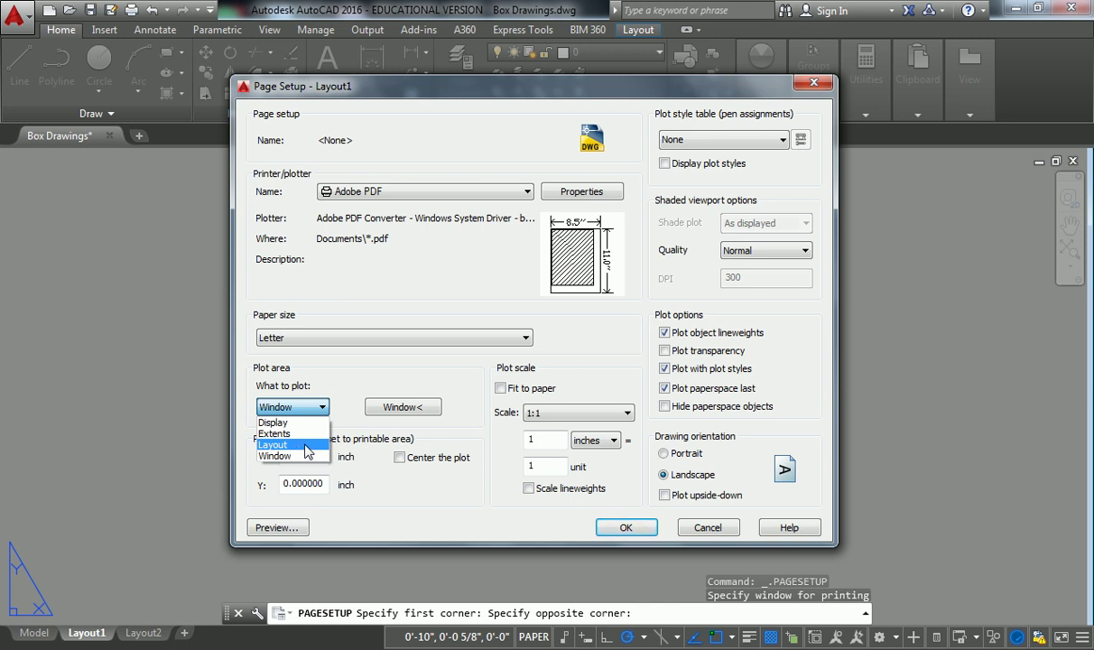
click(306, 445)
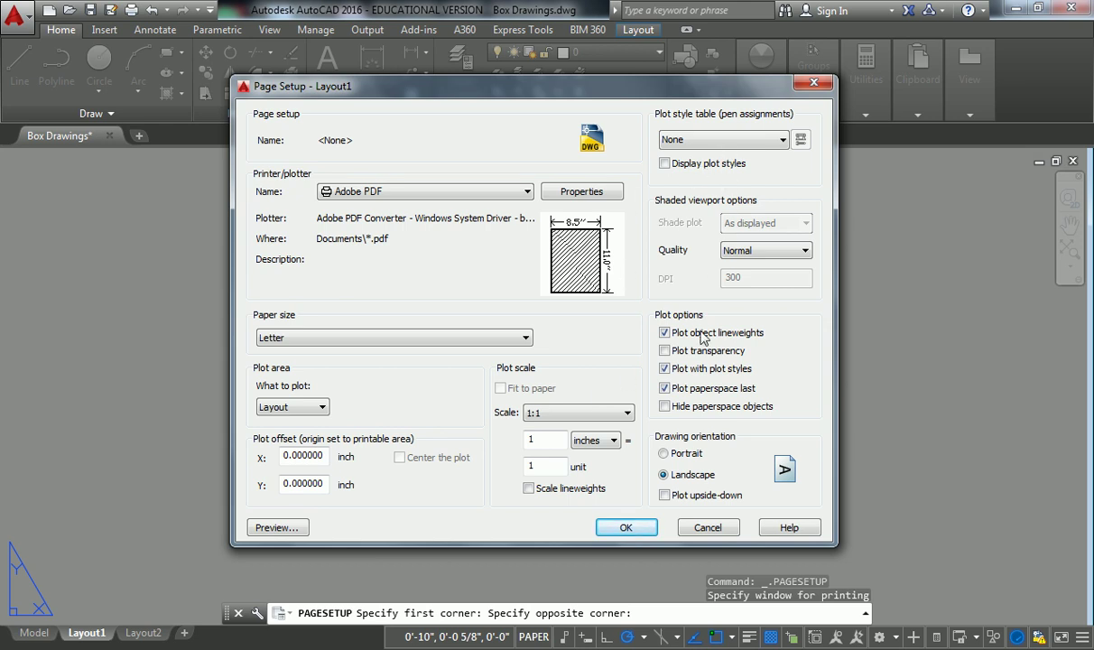
Assign monochrome.ctb as Layout1's plot style table
click(721, 141)
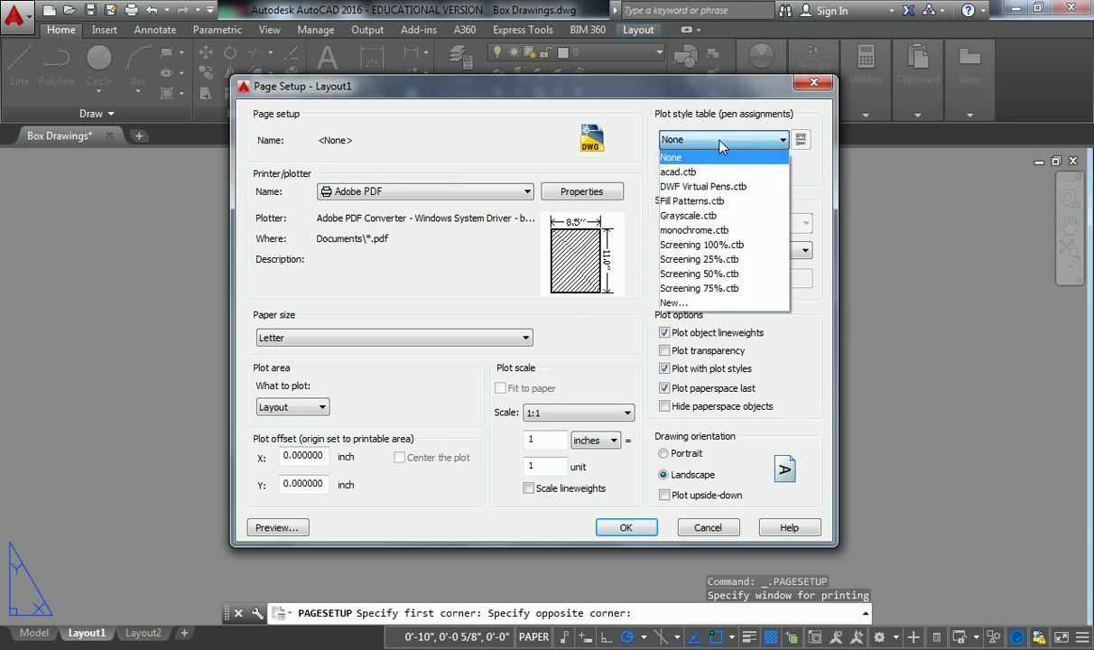
click(708, 231)
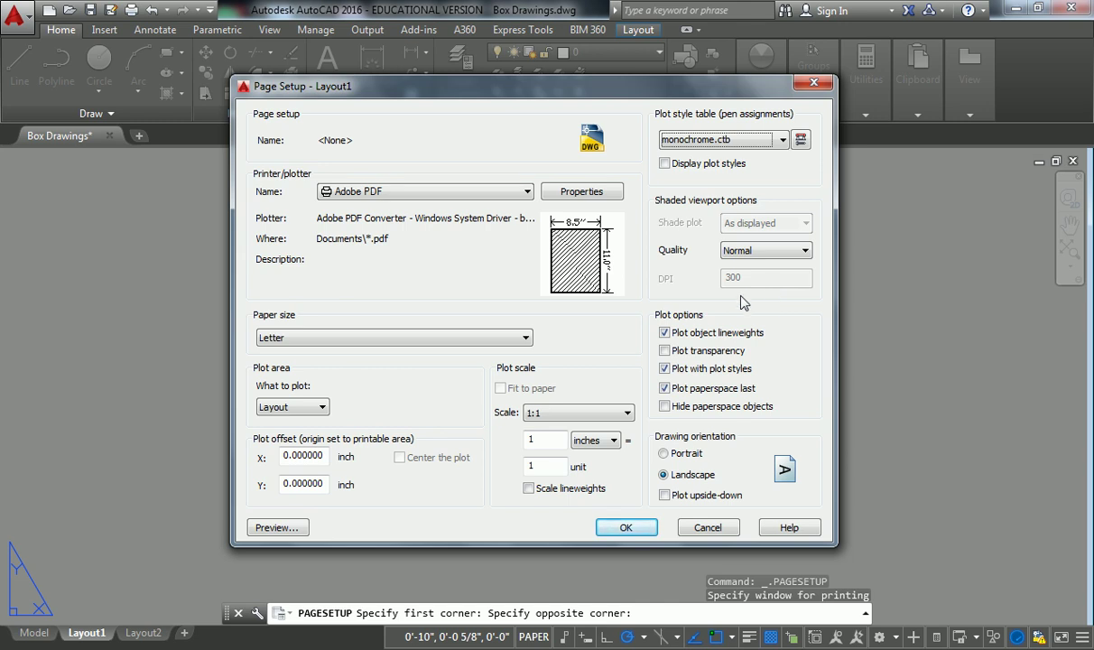
Toggle the plot object lineweights, plot with plot styles and paperspace-last options
click(664, 332)
click(665, 368)
click(682, 386)
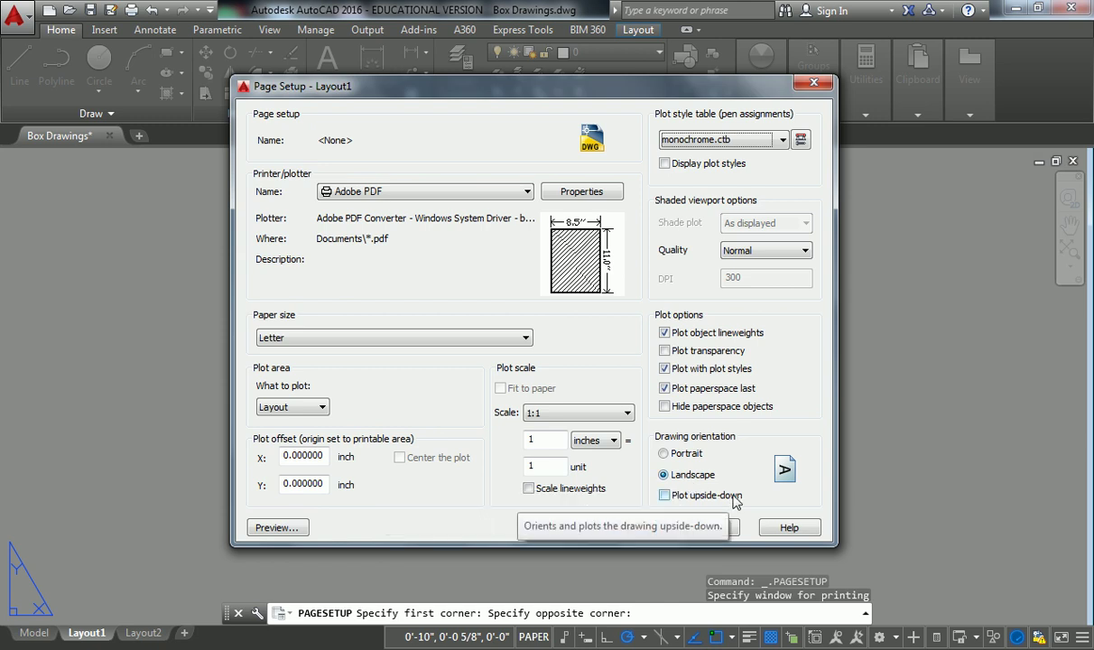
Set the drawing orientation to landscape after trying portrait
click(665, 453)
click(686, 476)
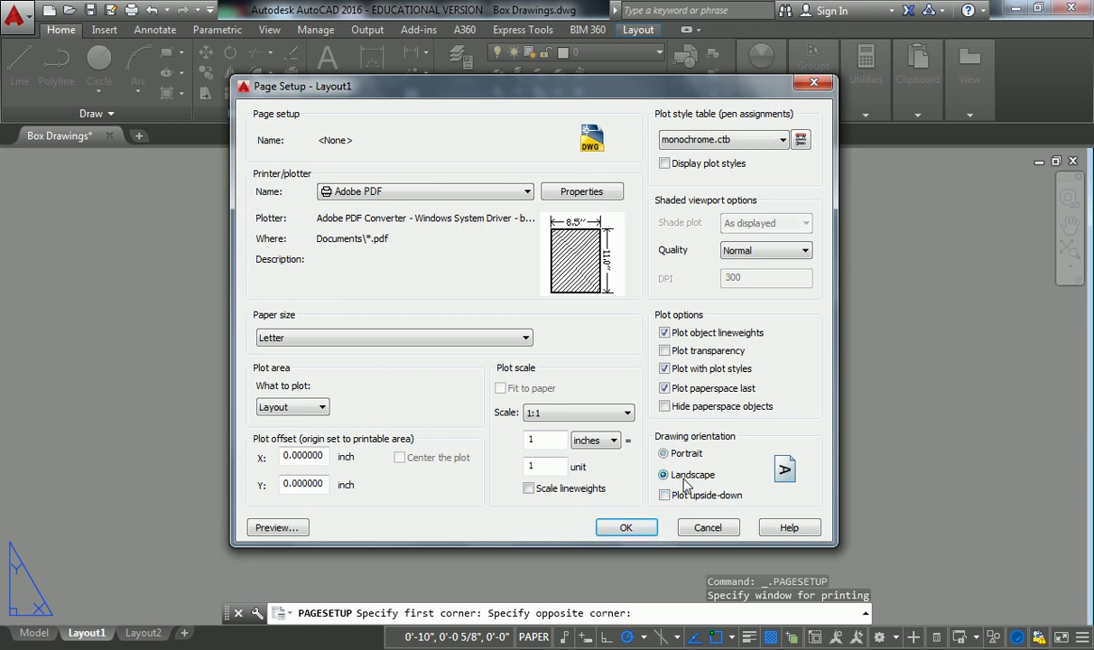
click(687, 454)
click(691, 476)
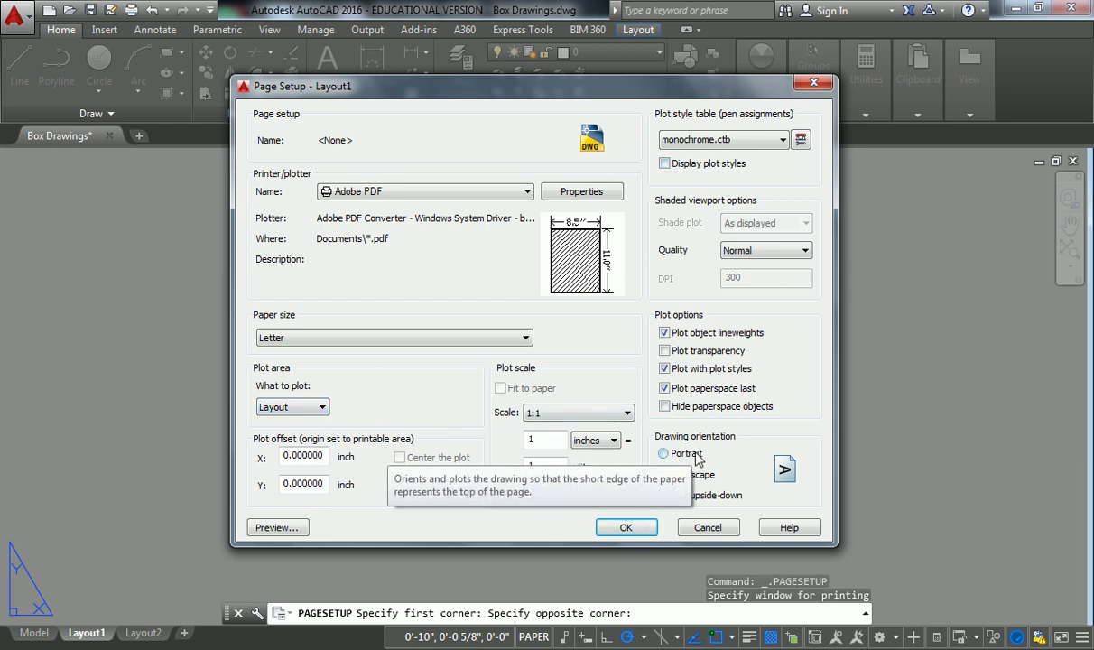
Apply the page setup, close the manager, and zoom to view the Layout1 sheet
click(621, 530)
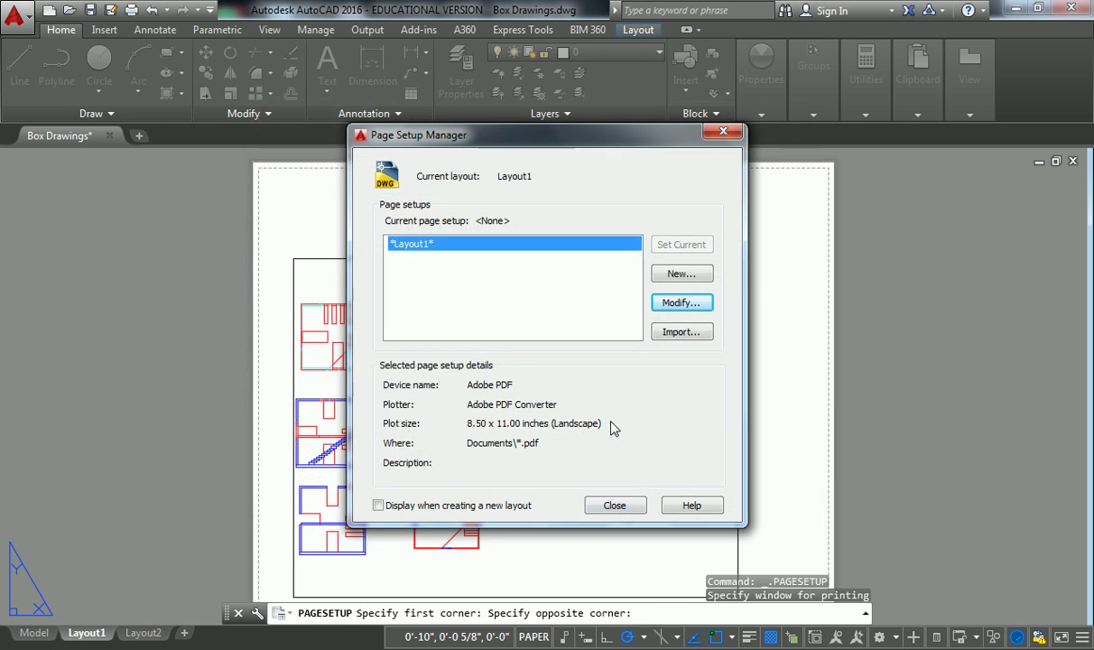
click(610, 439)
scroll(578, 365, down, 5)
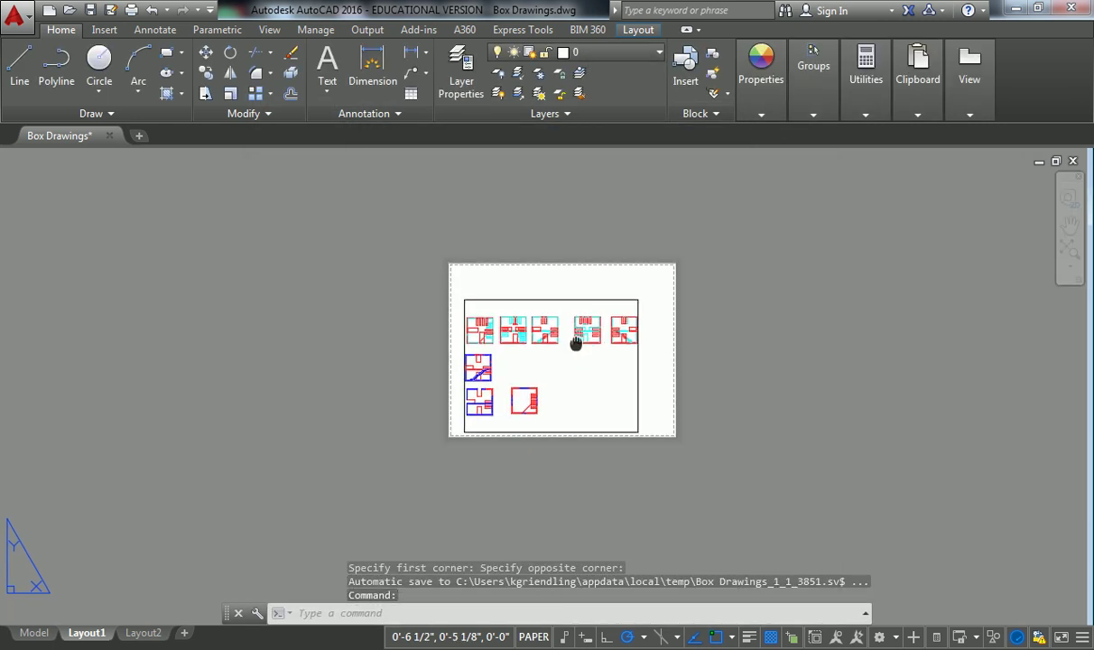
scroll(578, 347, up, 2)
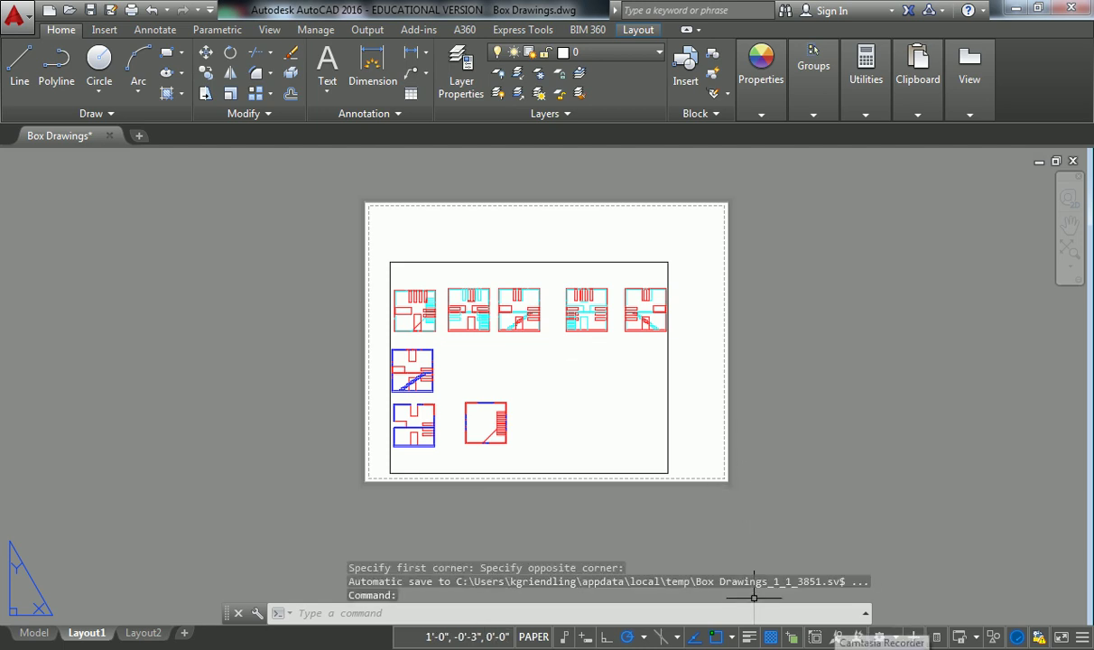
click(880, 647)
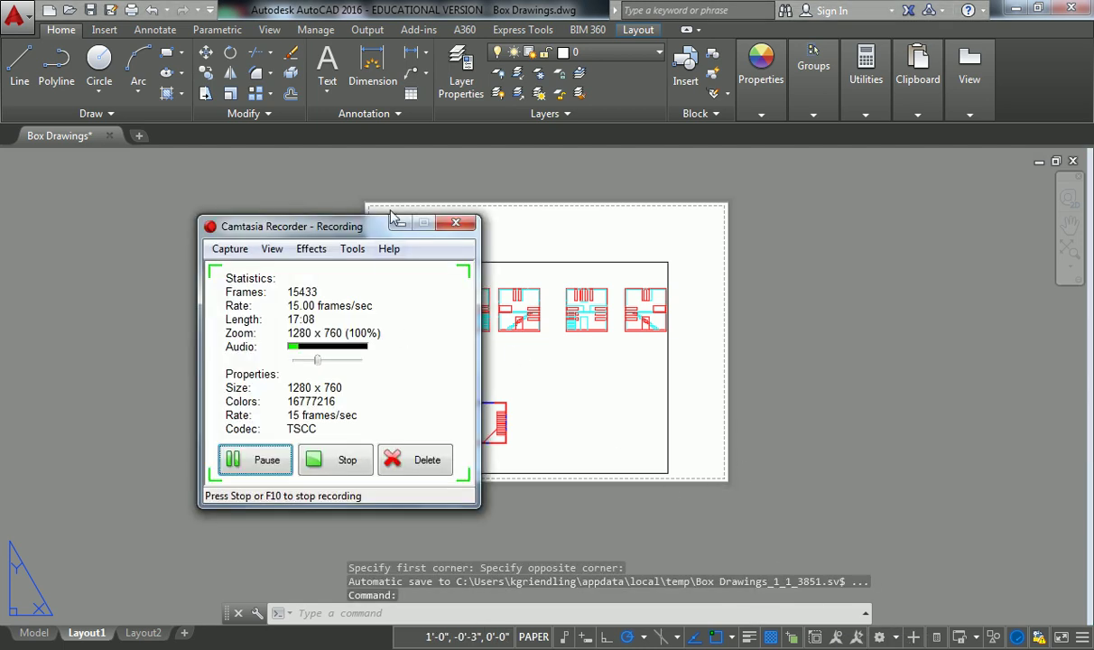
click(398, 224)
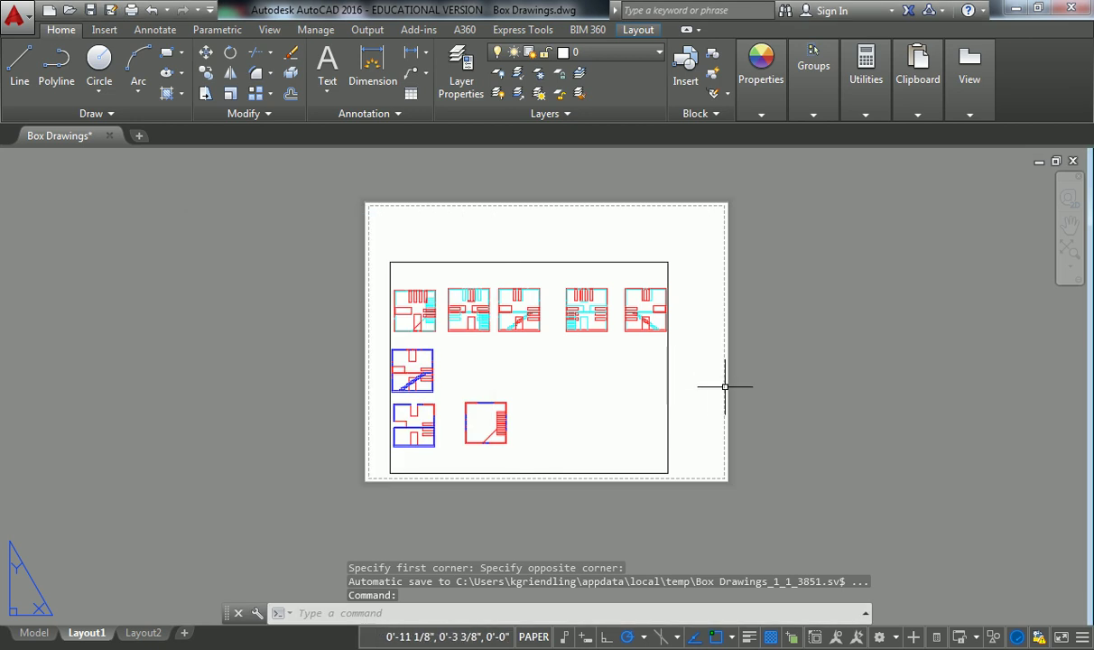